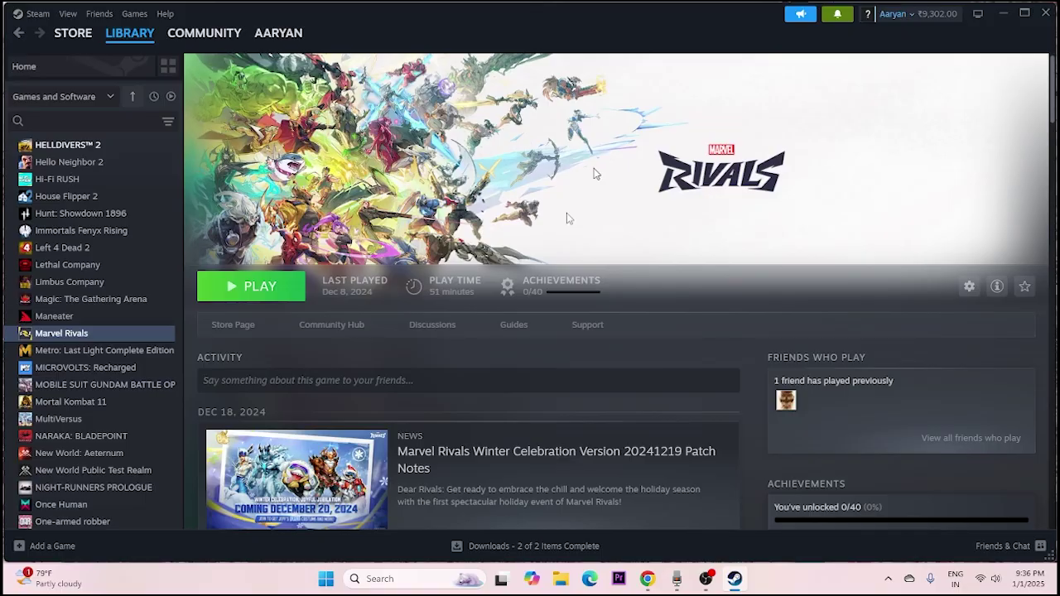
- View the computer's power options and close them without choosing one
click(326, 580)
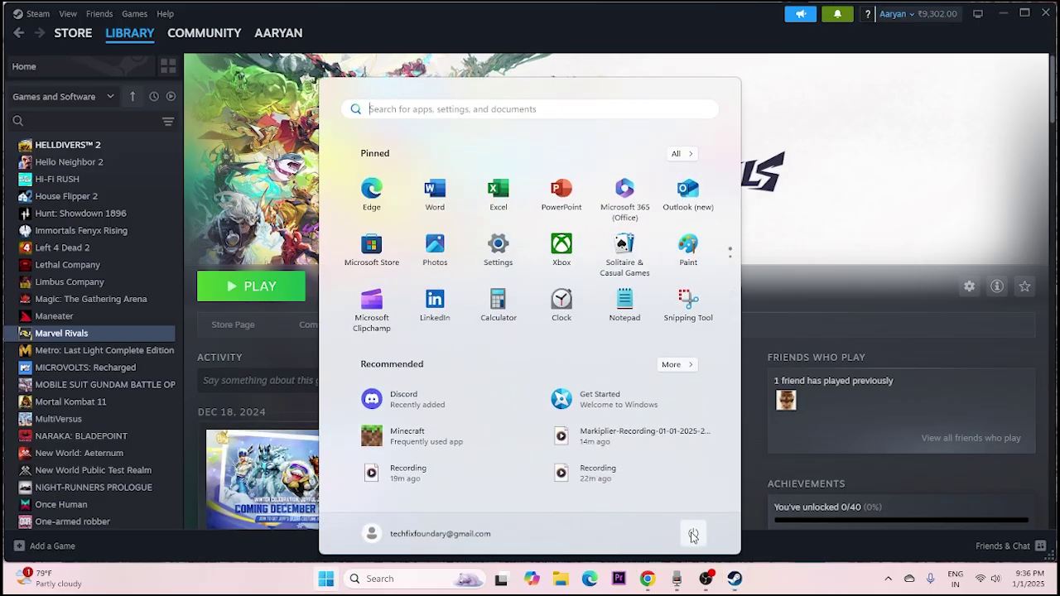
click(693, 537)
key(Escape)
key(Escape)
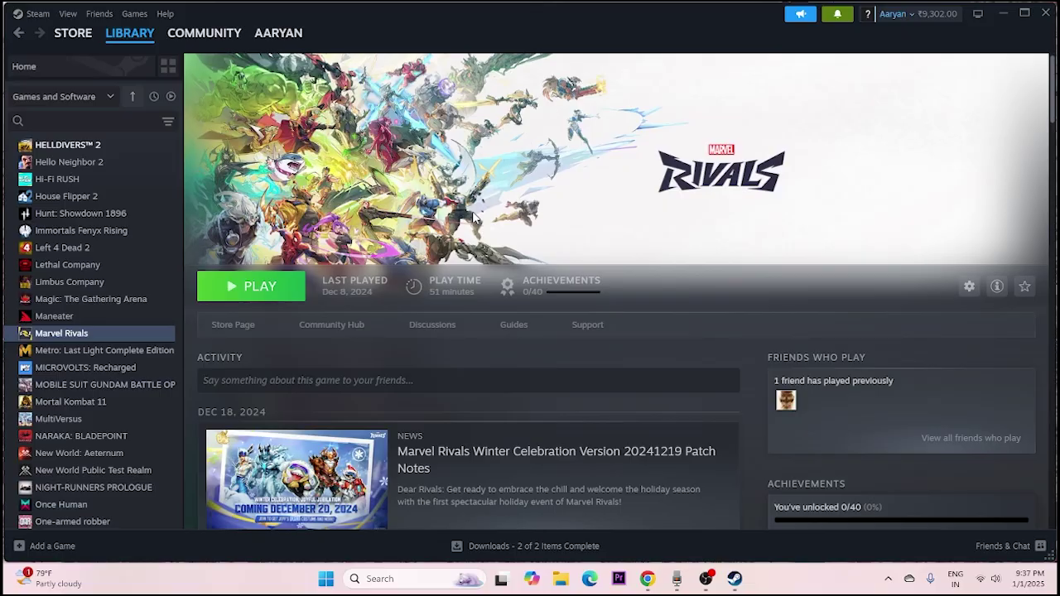
- Switch from Steam to File Explorer and open the MarvelRivals folder in SteamLibrary\steamapps\common on drive D
click(1003, 15)
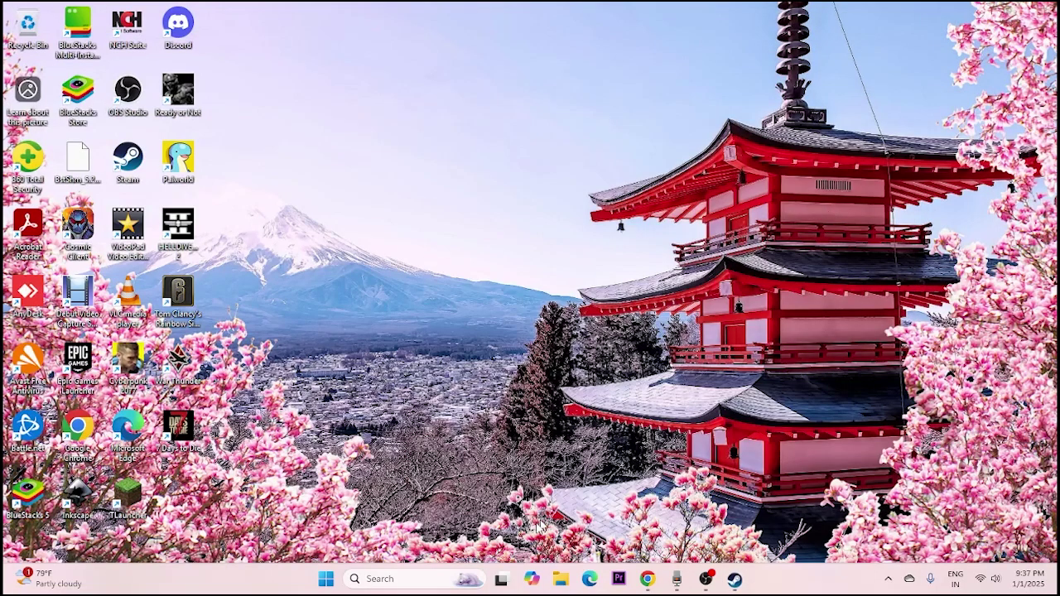
click(564, 582)
click(86, 425)
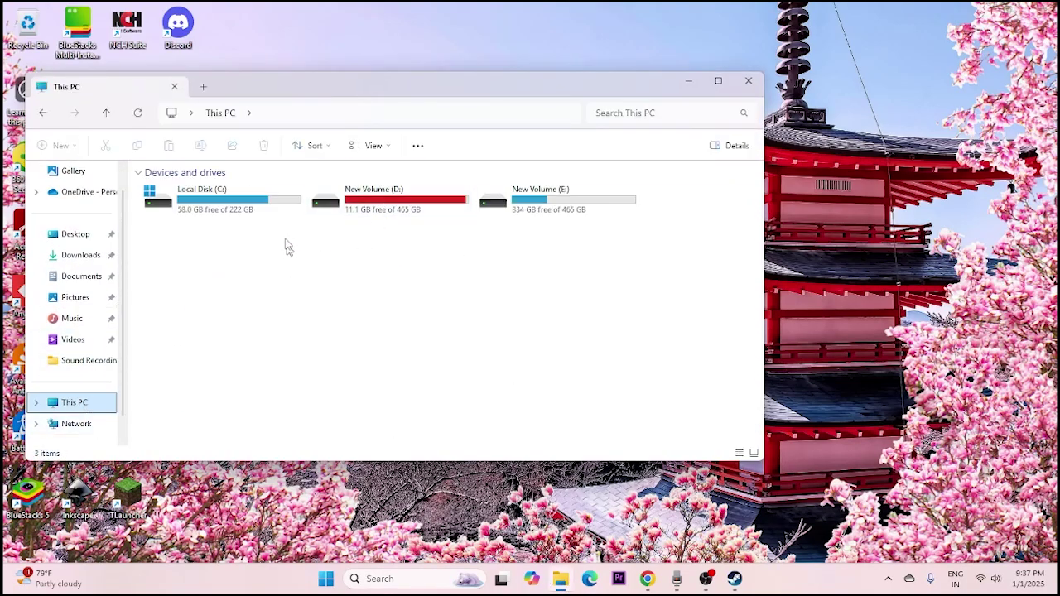
double_click(385, 191)
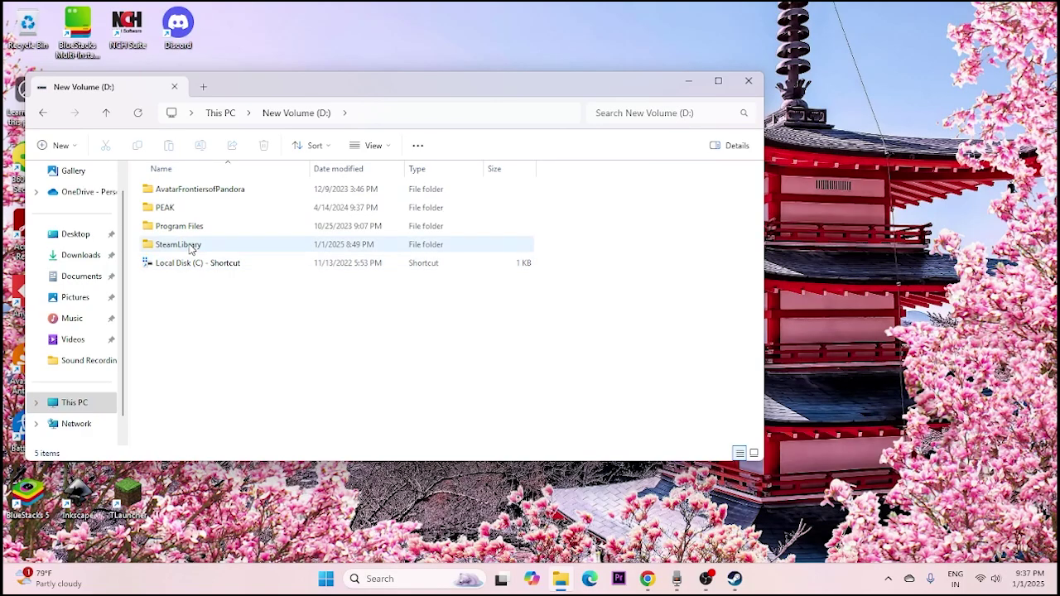
double_click(190, 246)
double_click(184, 191)
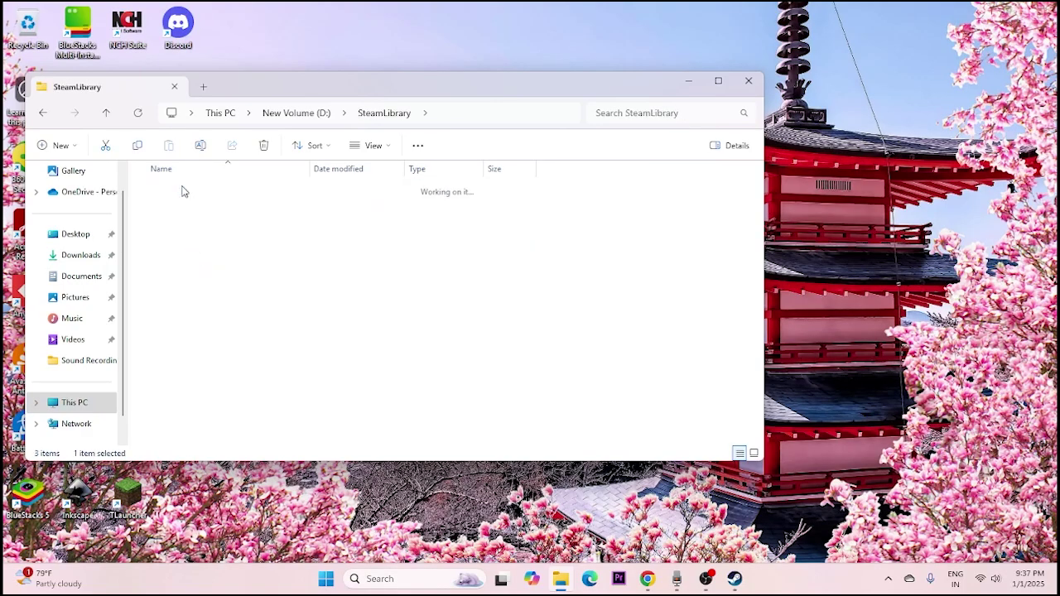
double_click(185, 190)
scroll(212, 294, down, 3)
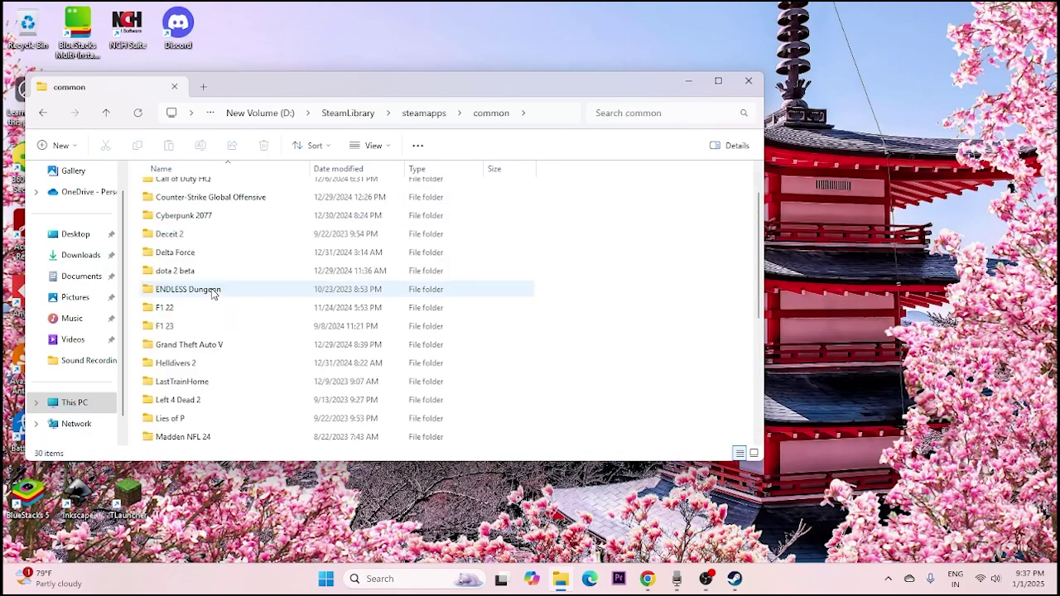
scroll(213, 294, down, 2)
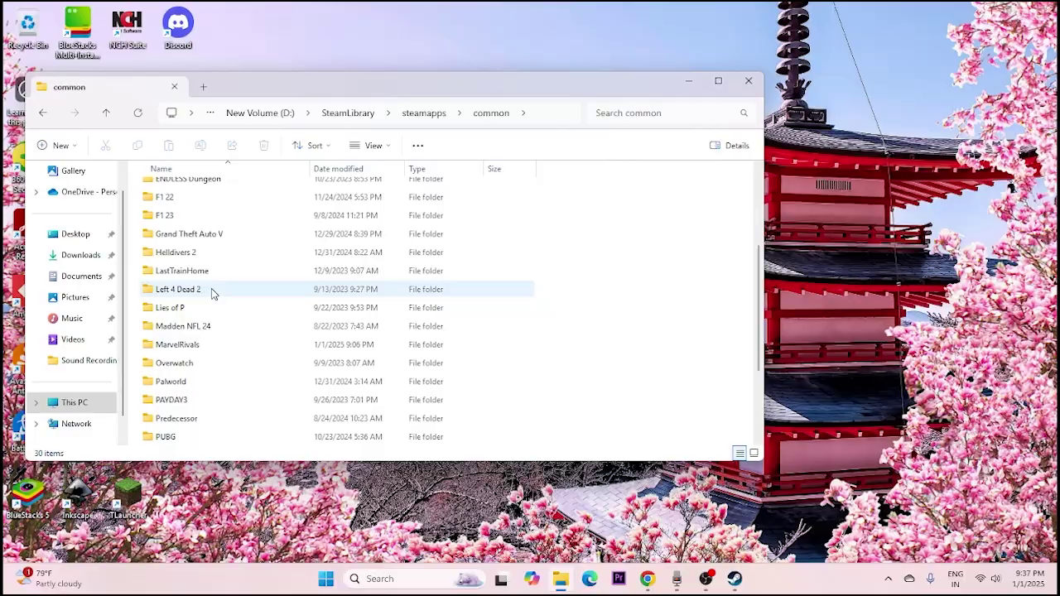
double_click(177, 345)
- Locate the MarvelRivals_Launcher application in the maximized game folder, then close the folder
scroll(244, 290, down, 4)
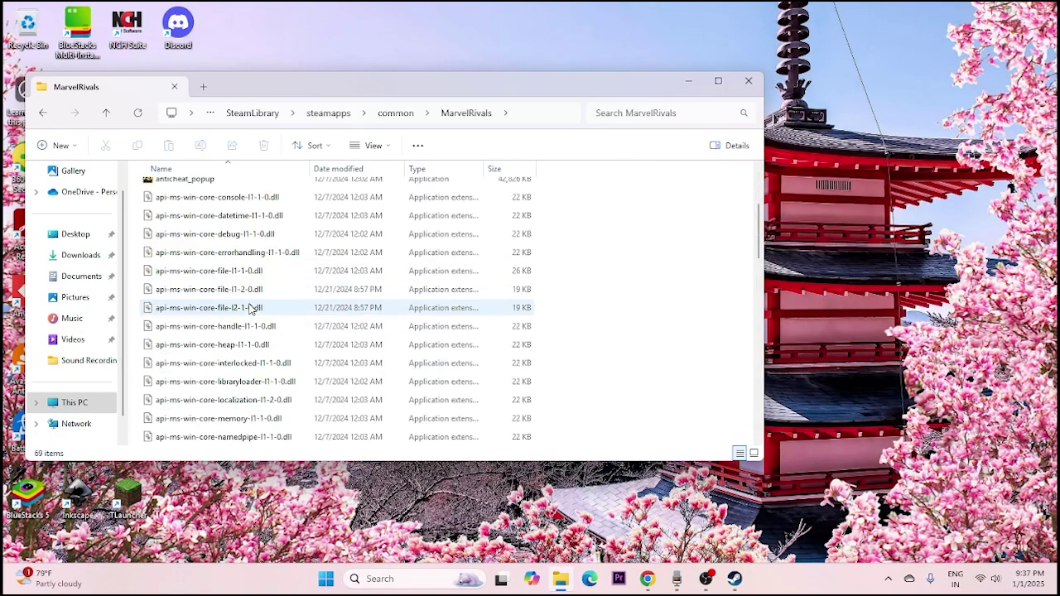
scroll(251, 308, down, 5)
click(718, 80)
scroll(273, 331, down, 3)
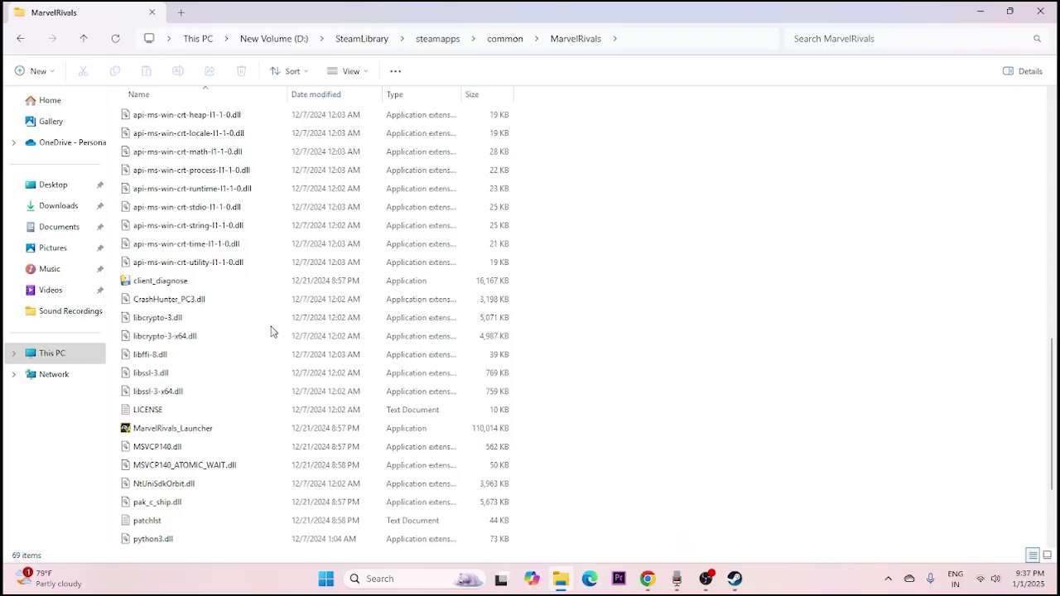
scroll(271, 331, down, 2)
click(197, 323)
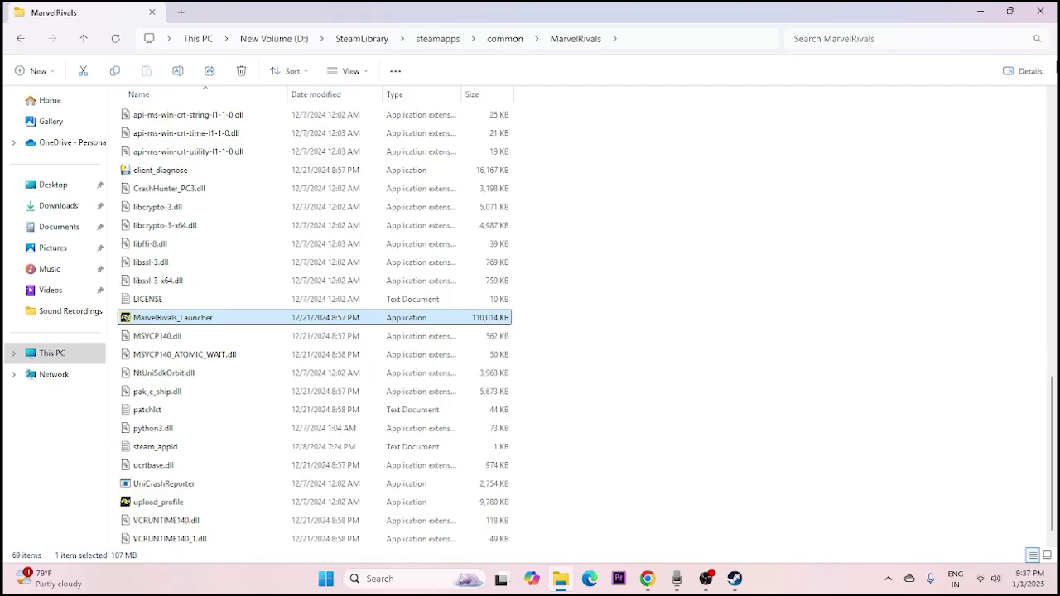
click(1040, 11)
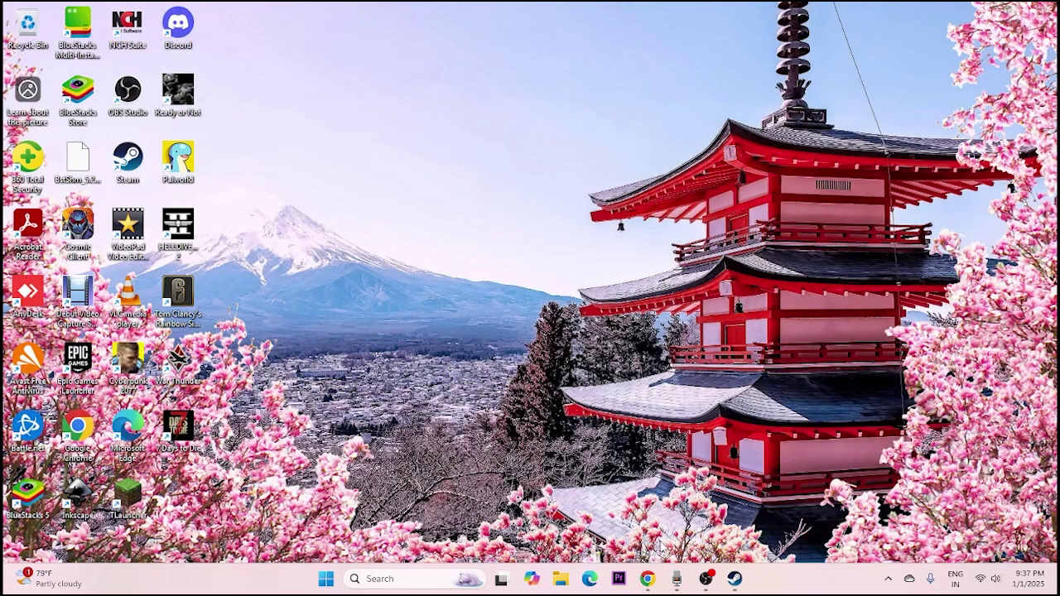
- Switch to Steam and browse to the game folder from the installed files properties of Marvel Rivals
click(734, 579)
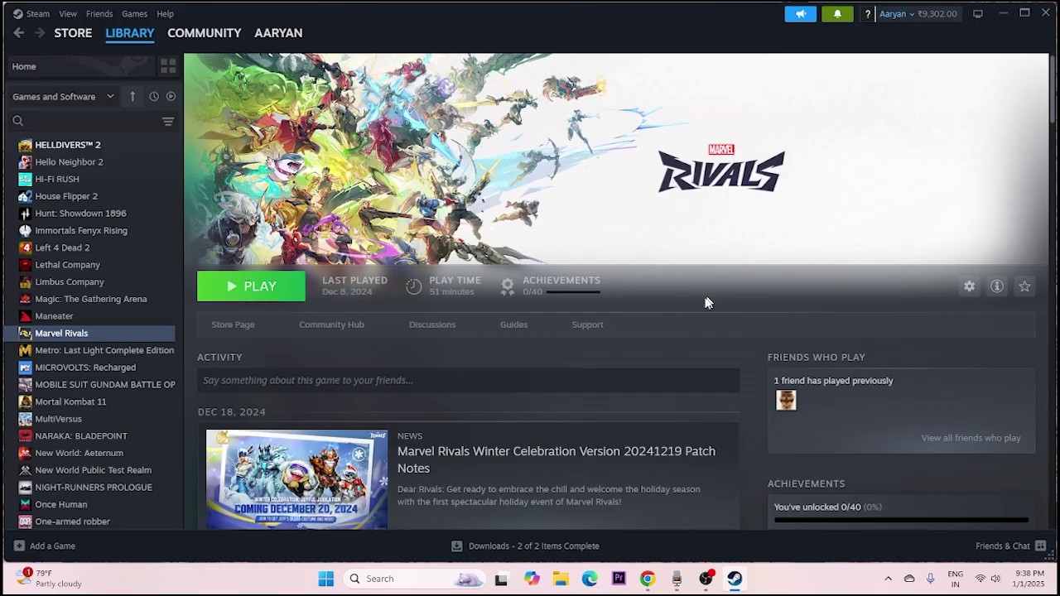
right_click(84, 333)
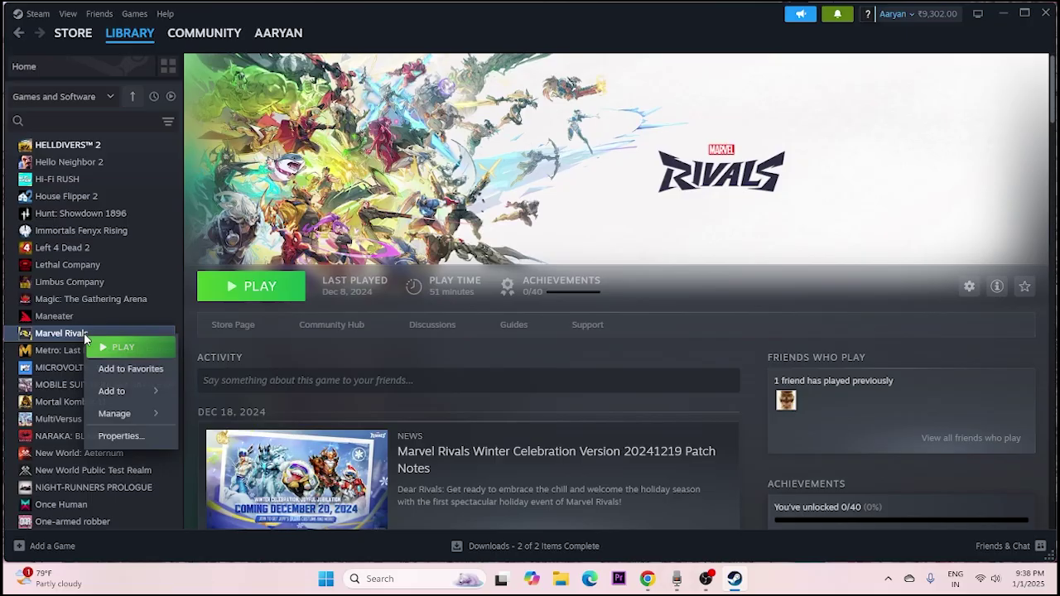
click(121, 436)
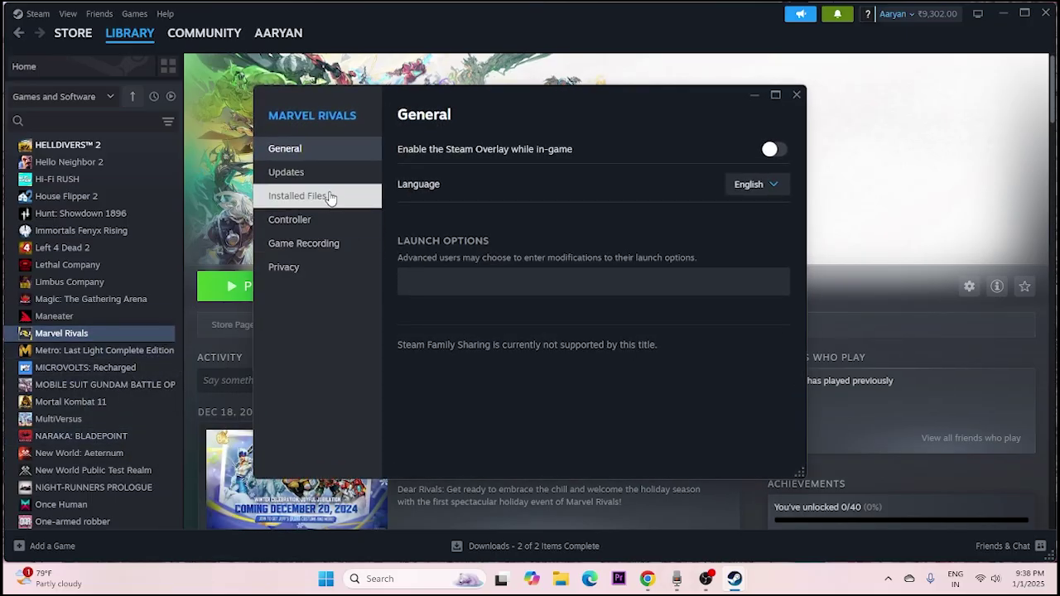
click(330, 197)
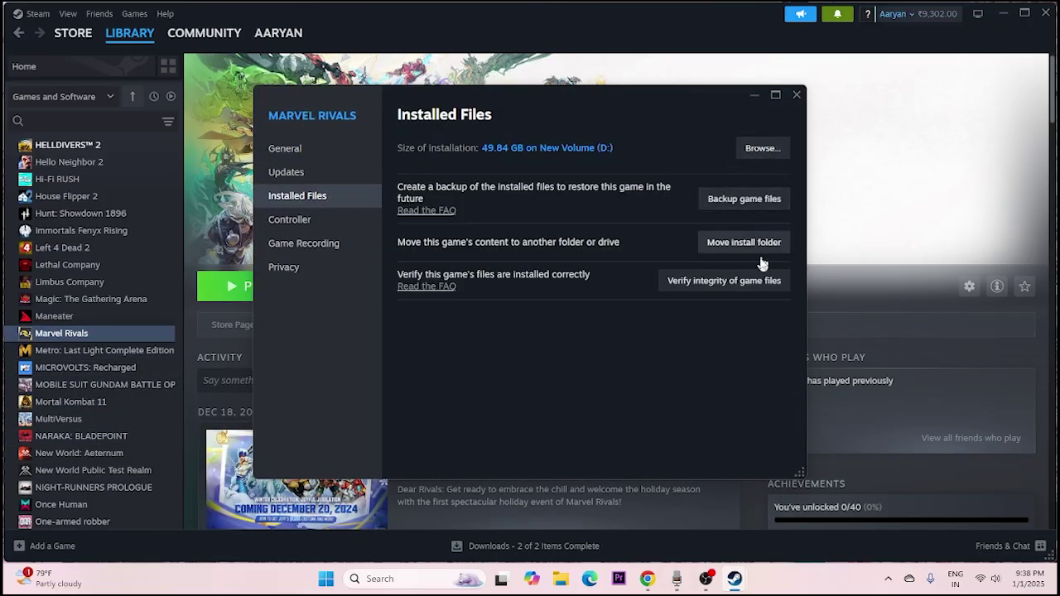
click(760, 149)
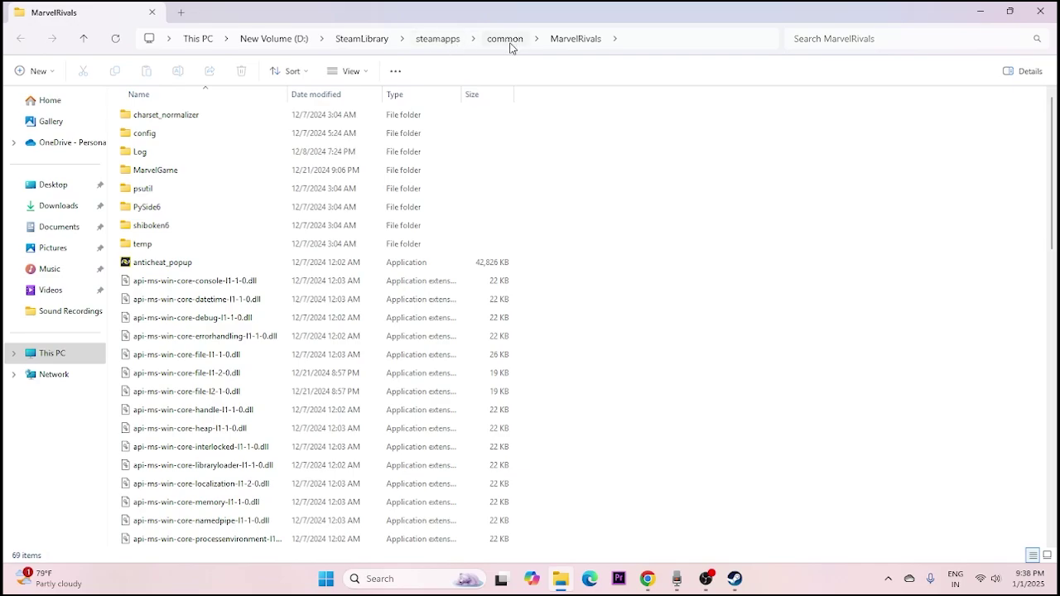
- Open the compatibility settings of the MarvelRivals_Launcher application in the game folder
scroll(588, 209, down, 14)
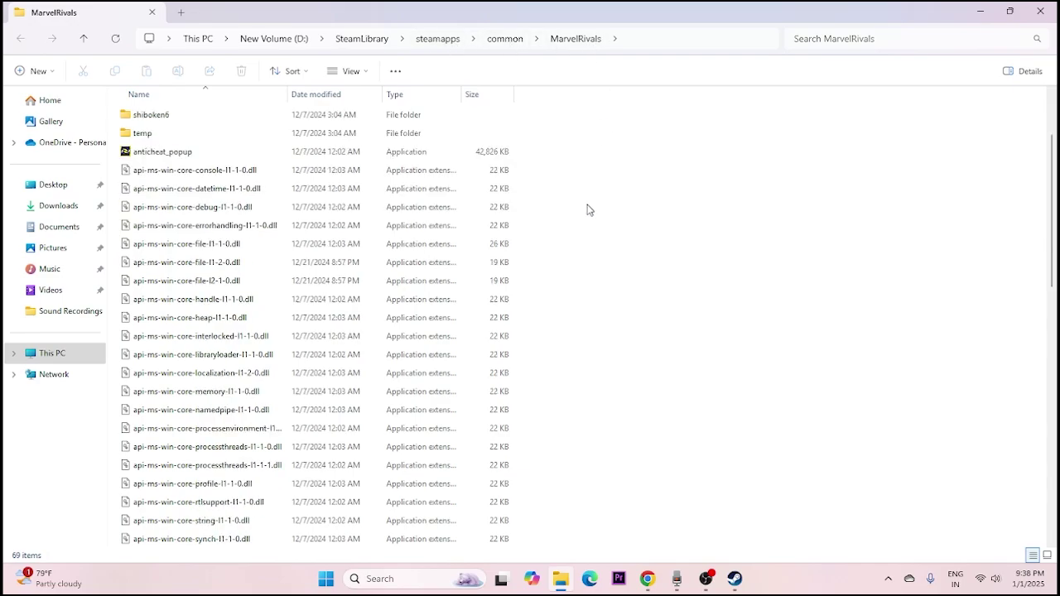
scroll(589, 209, down, 2)
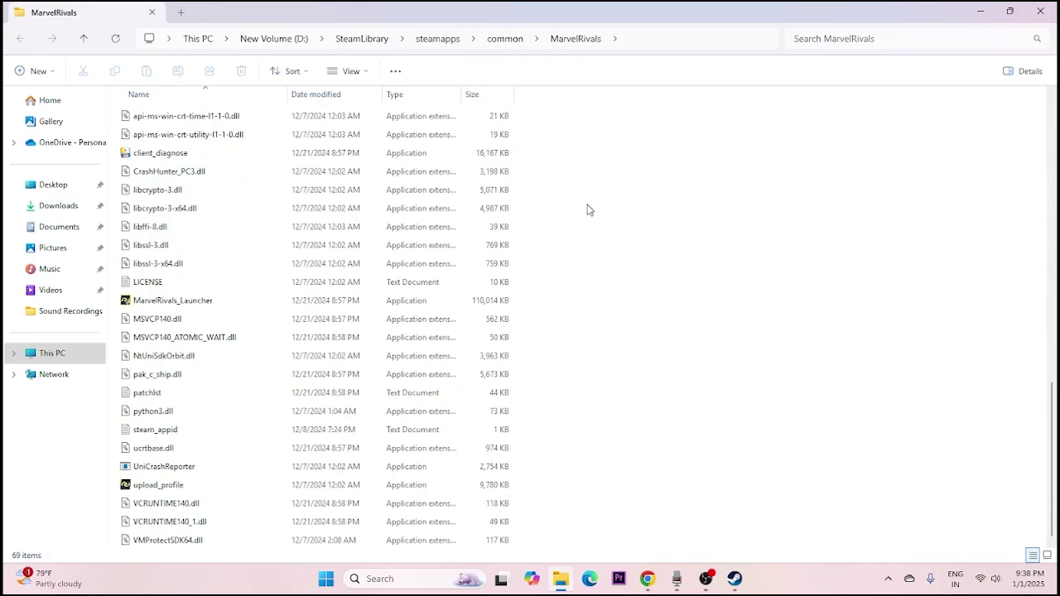
click(177, 302)
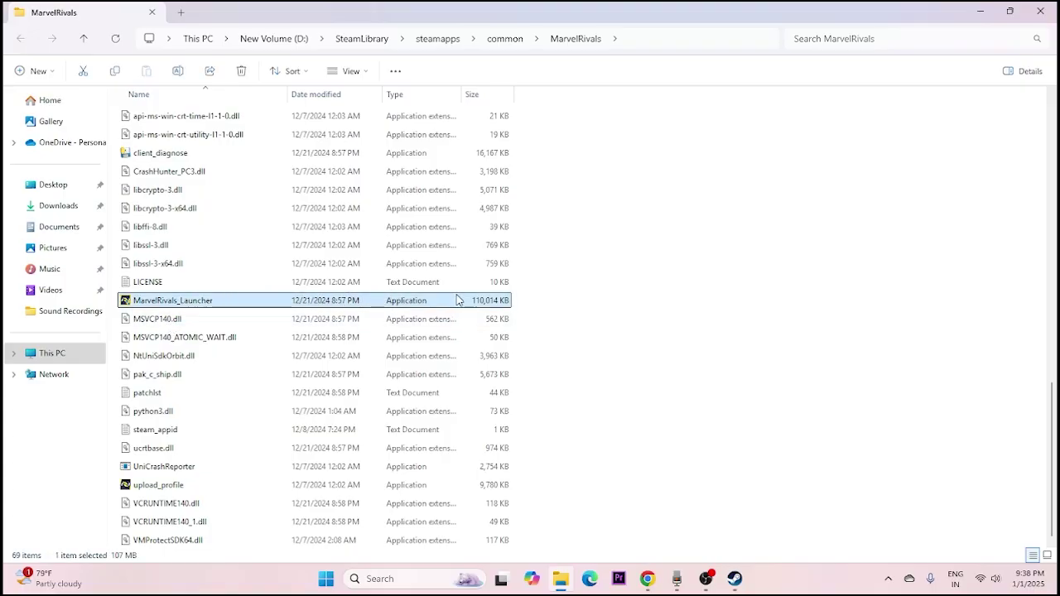
right_click(497, 305)
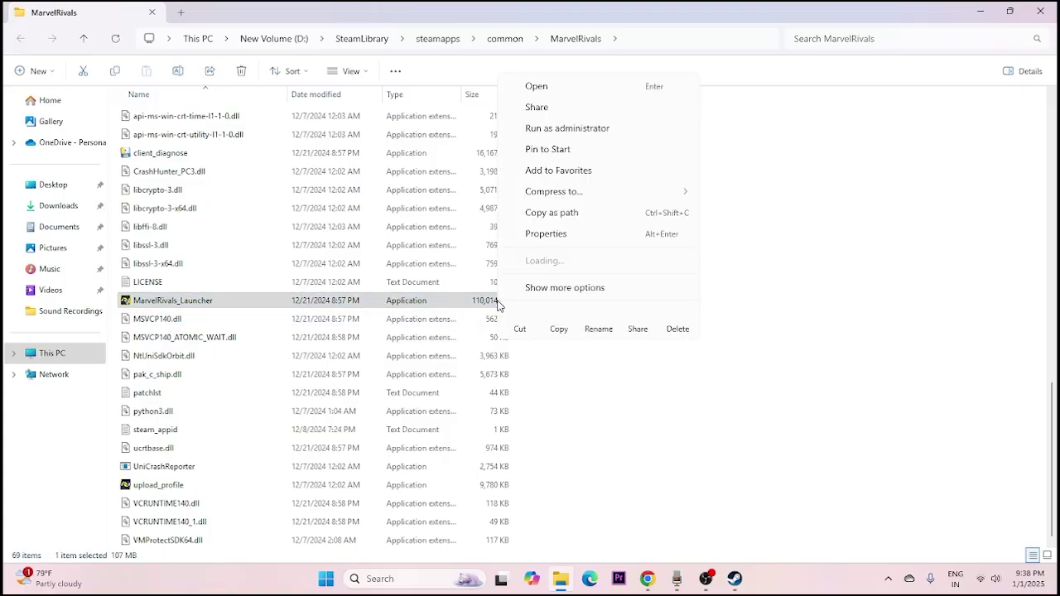
click(566, 290)
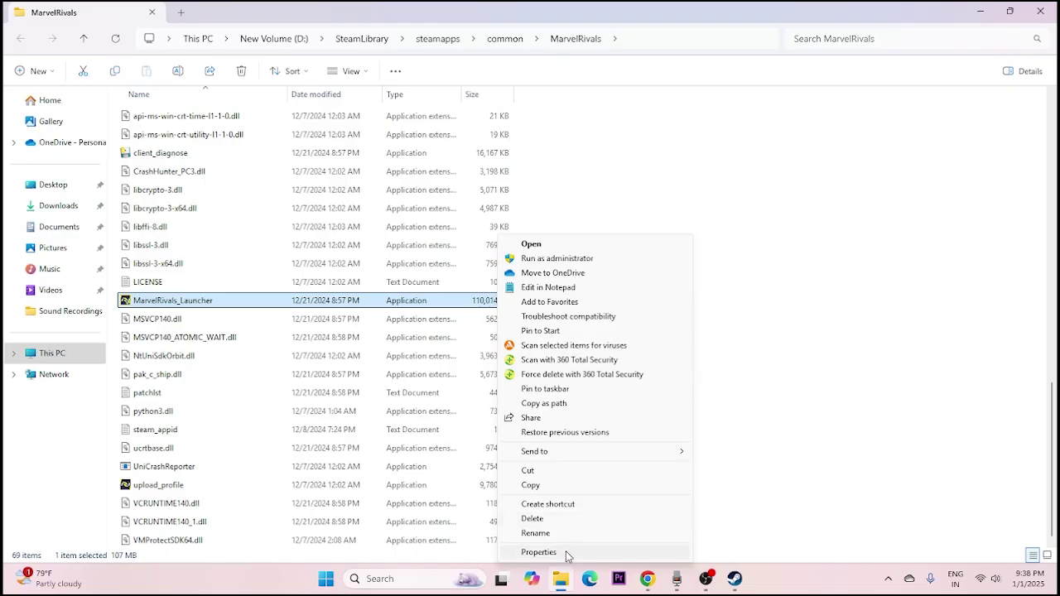
click(568, 552)
click(604, 230)
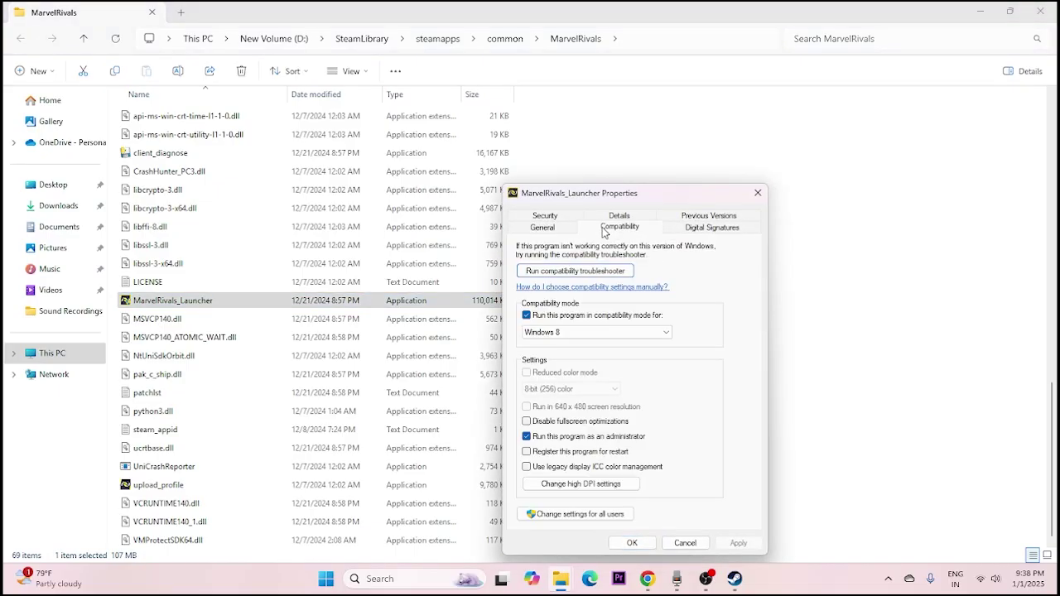
drag(677, 209, 644, 94)
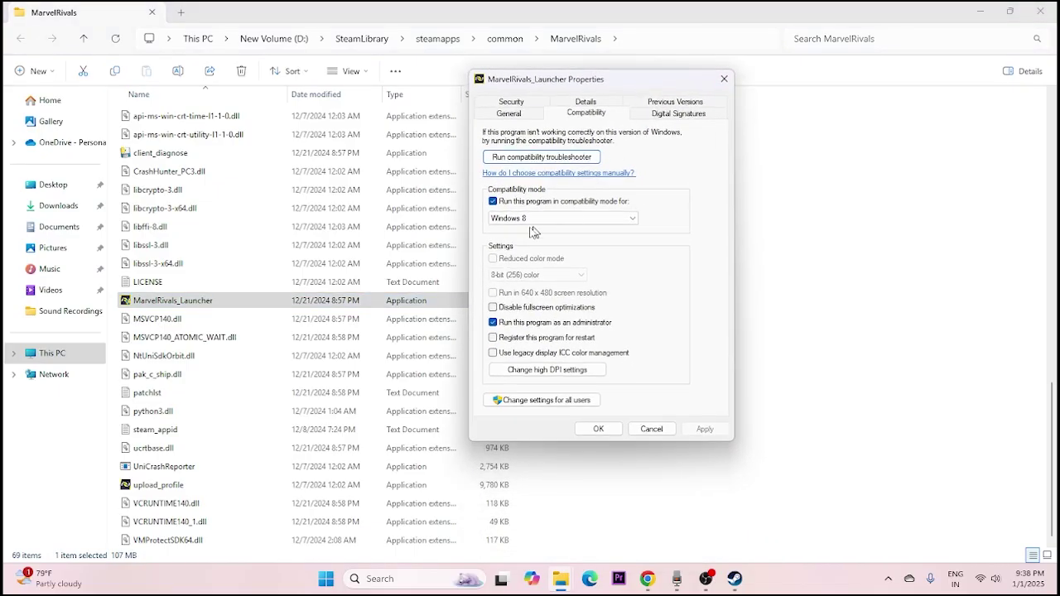
- Set the launcher to run in compatibility mode for Windows 7 and apply the setting
click(494, 202)
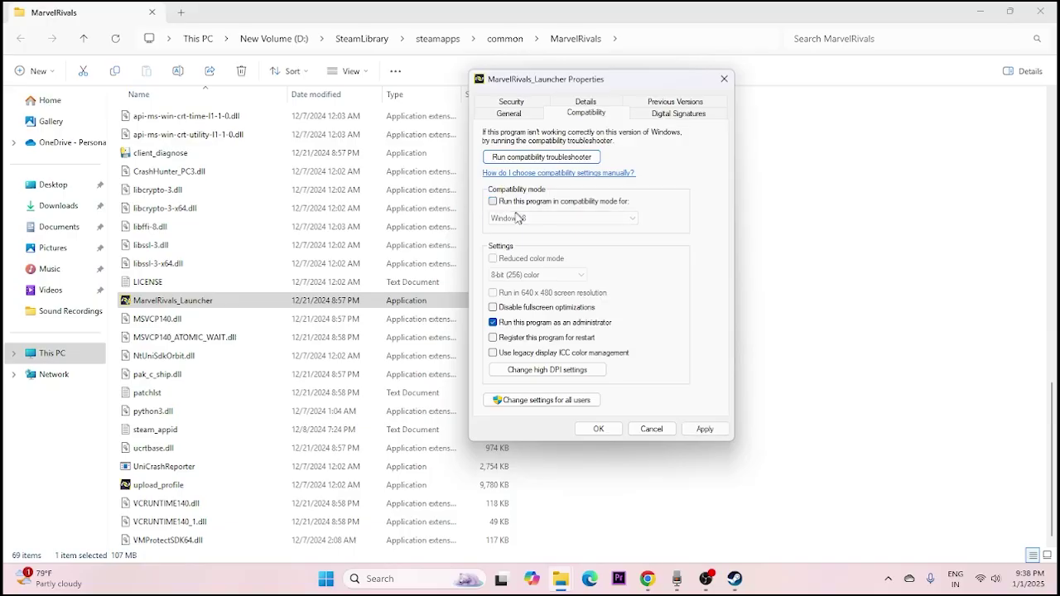
click(494, 202)
click(526, 218)
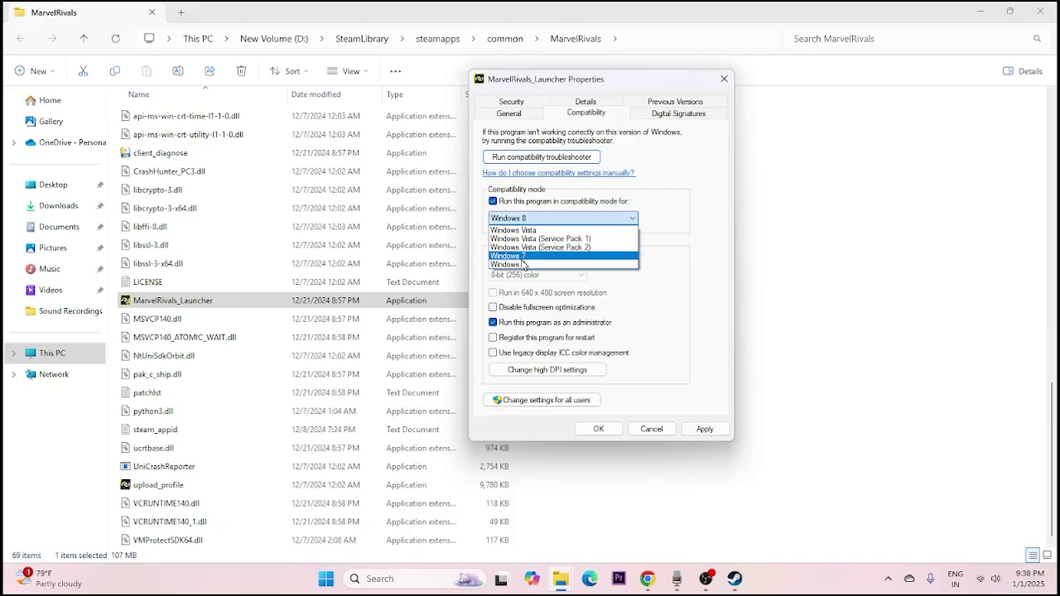
click(522, 256)
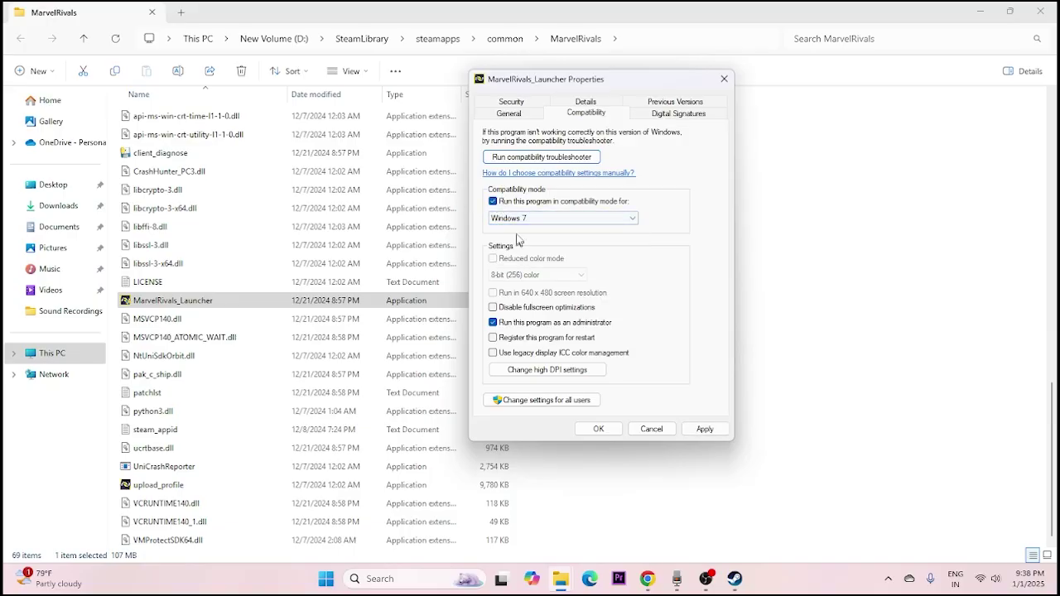
click(705, 430)
- Set the launcher's compatibility mode to Windows 8, apply it and close the properties
click(546, 218)
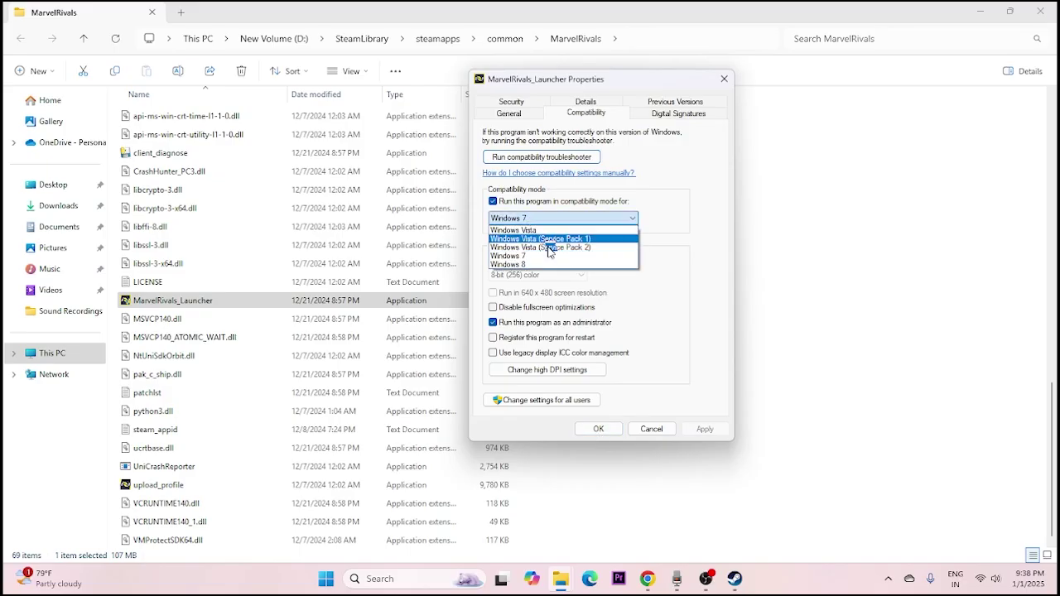
click(525, 265)
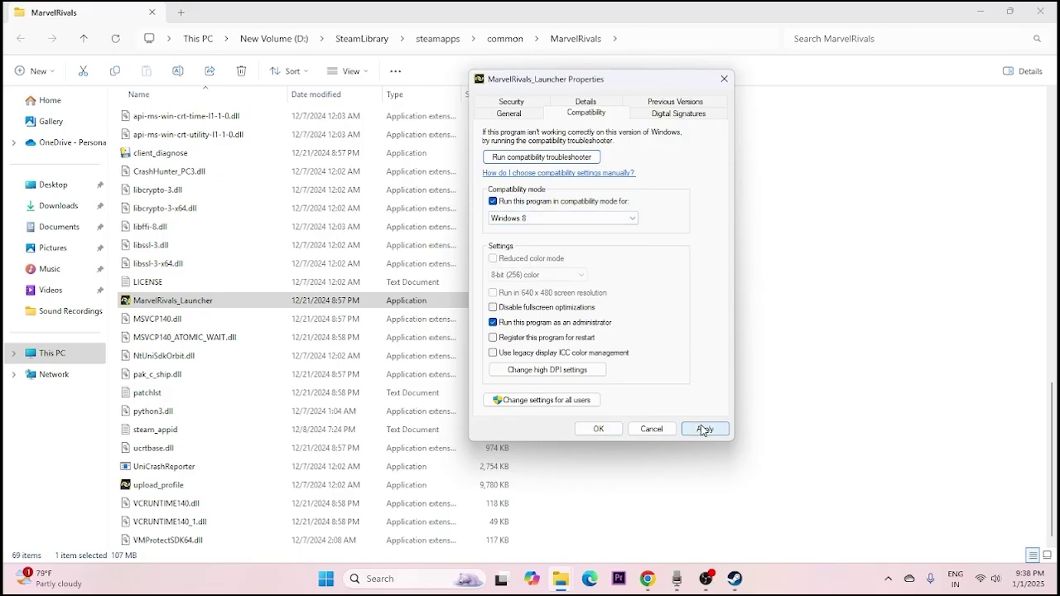
click(704, 429)
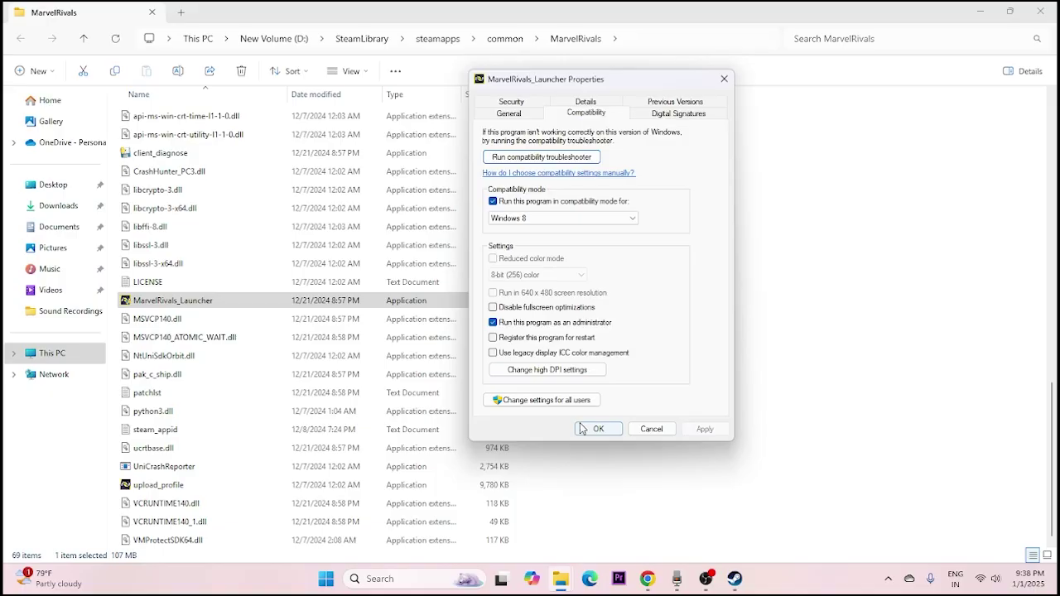
click(598, 429)
- Reopen the compatibility settings of MarvelRivals_Launcher, enable running the program as an administrator and save
right_click(473, 310)
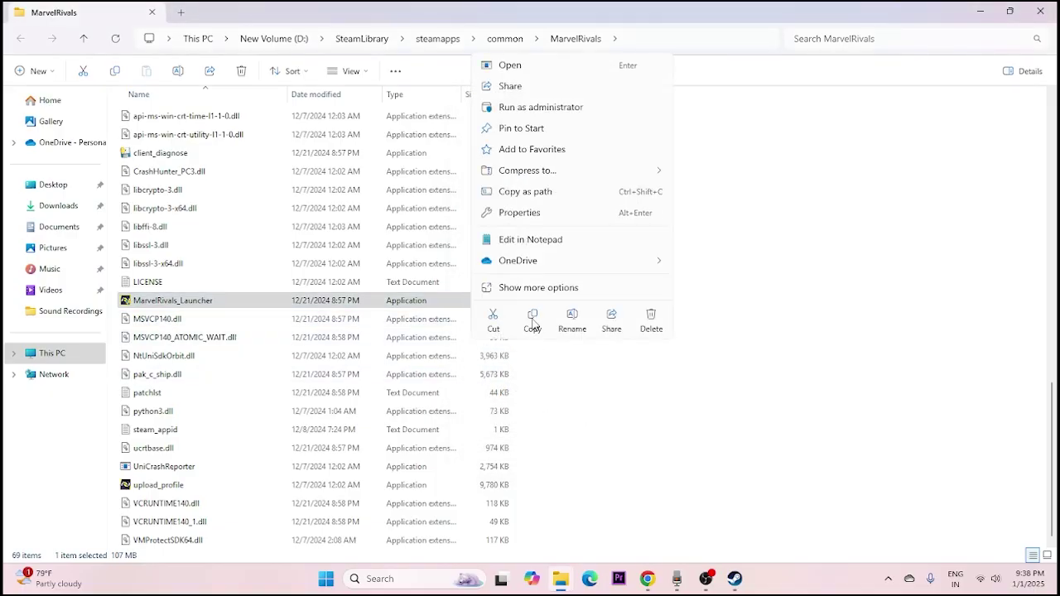
click(534, 289)
click(547, 551)
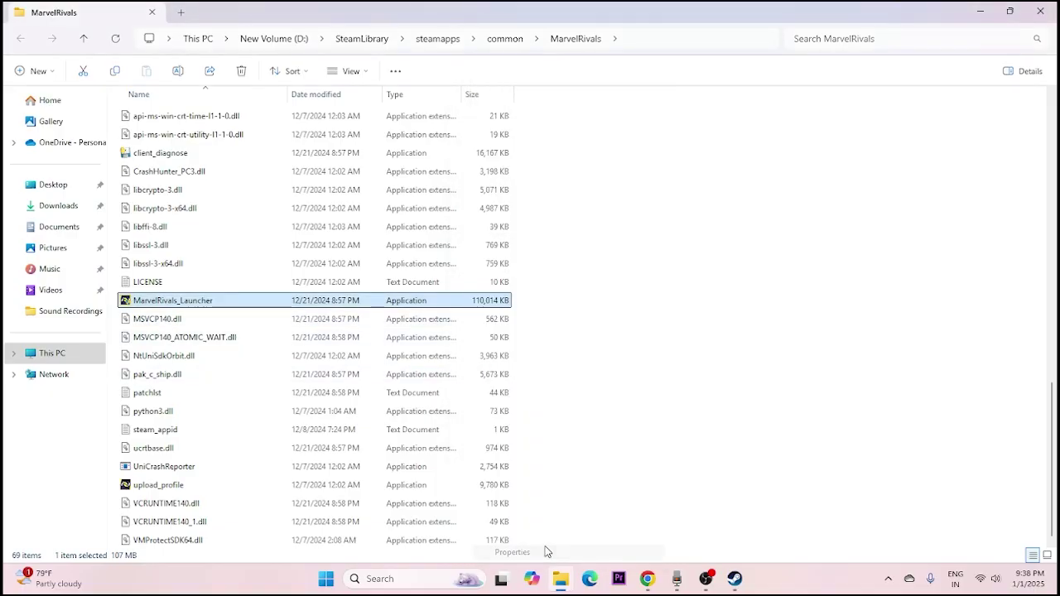
click(592, 228)
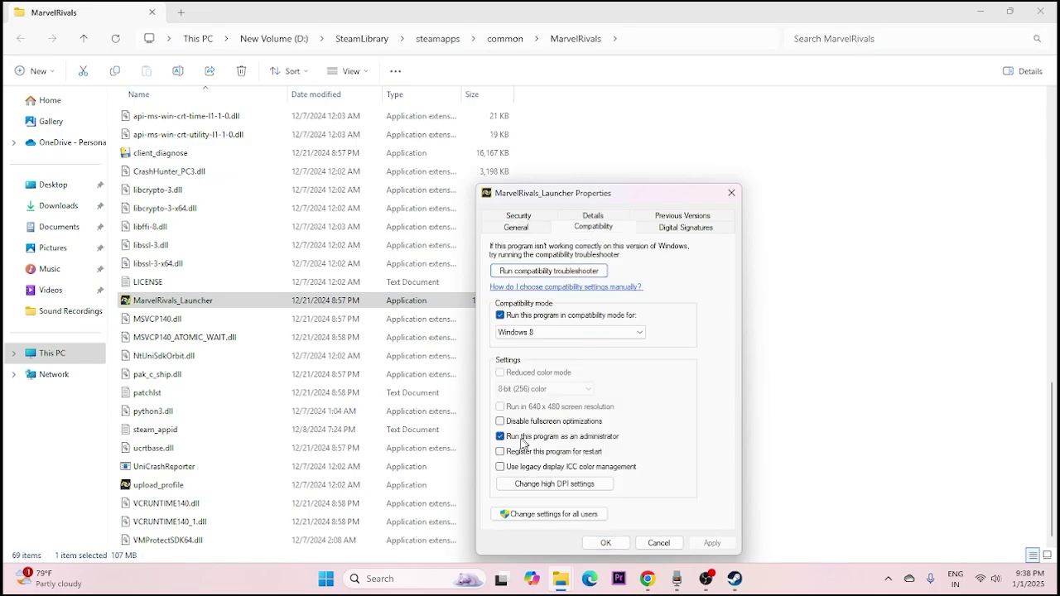
click(500, 437)
click(500, 436)
click(712, 542)
click(606, 543)
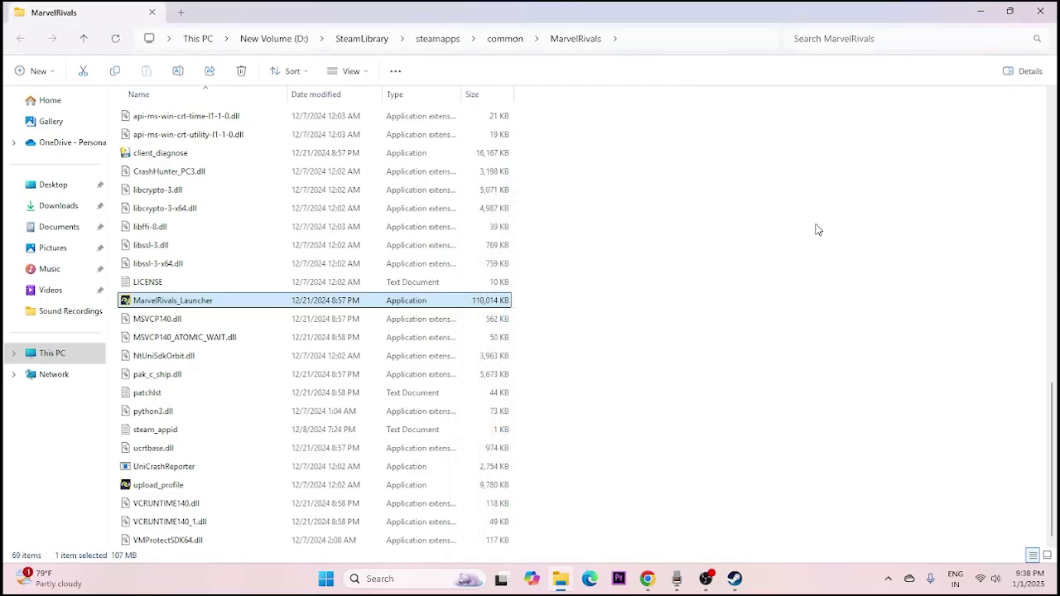
- Close the MarvelRivals folder window and the game's Installed Files properties to return to the Steam library
click(1041, 11)
click(775, 95)
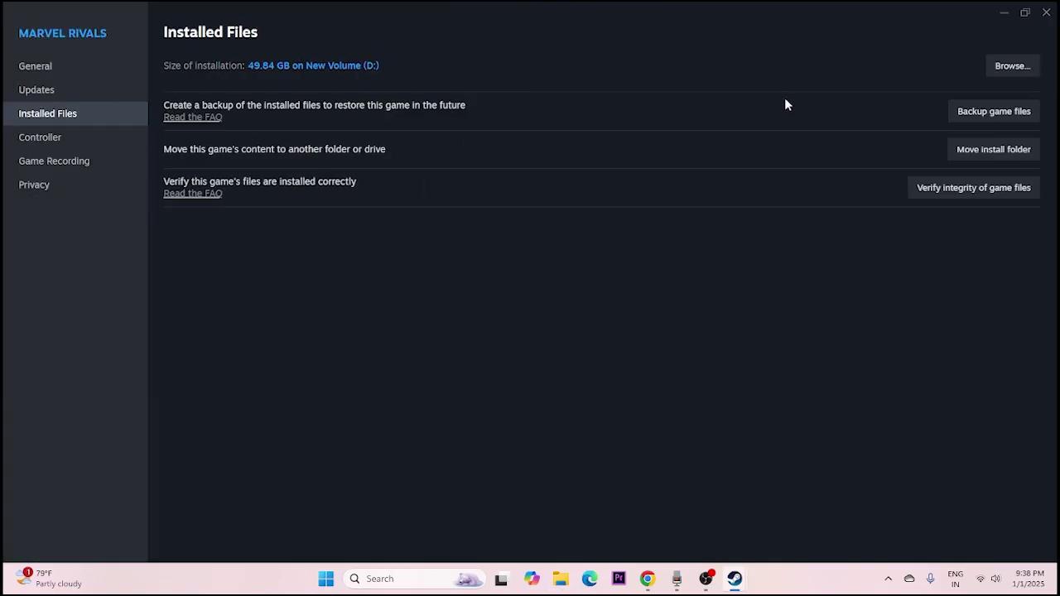
click(1034, 11)
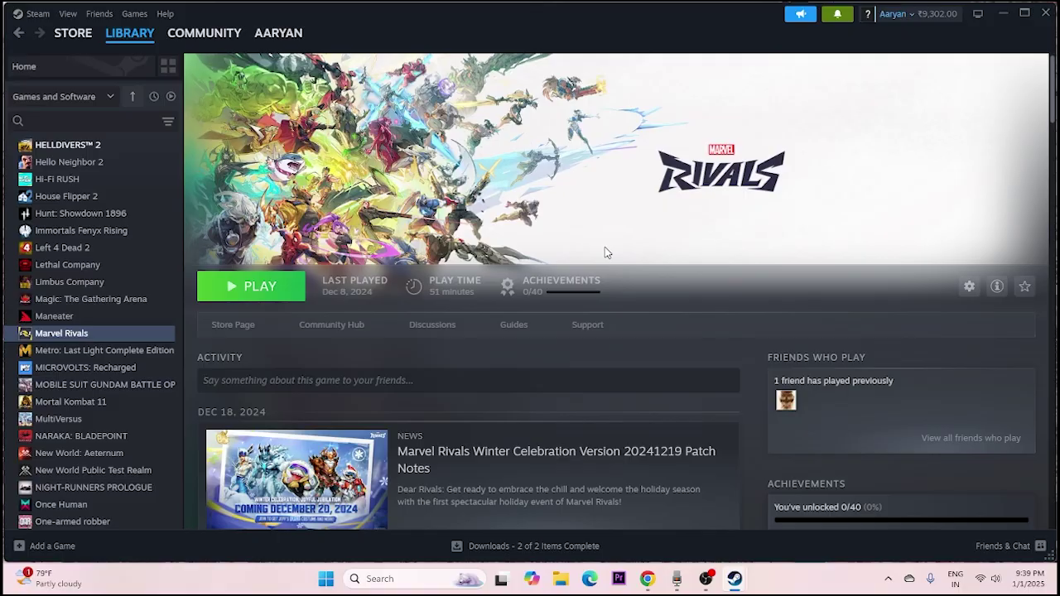
- Check the contents of the Documents folder in File Explorer and close the window
click(560, 579)
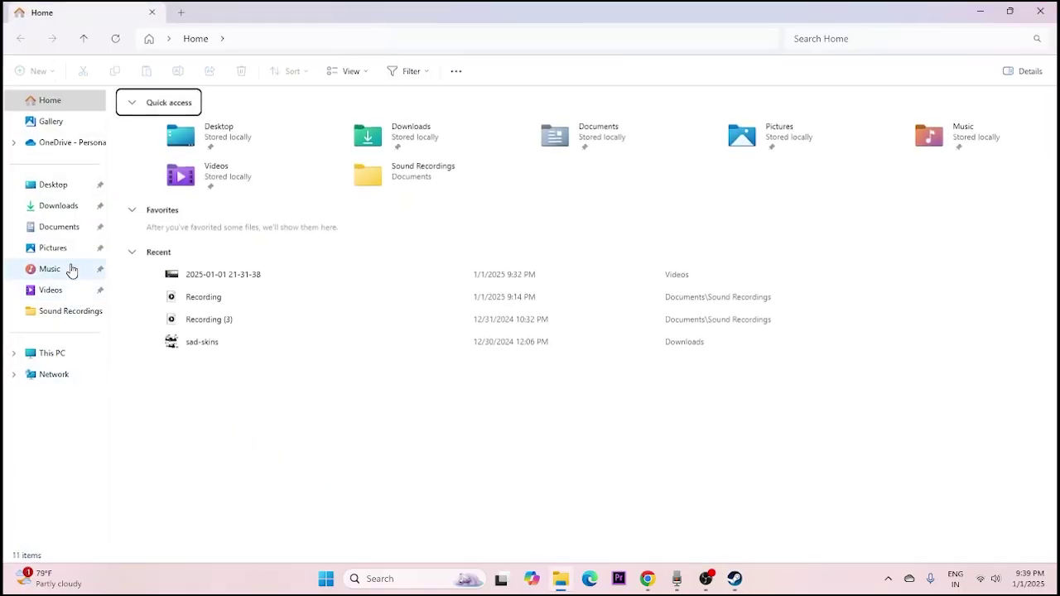
click(59, 227)
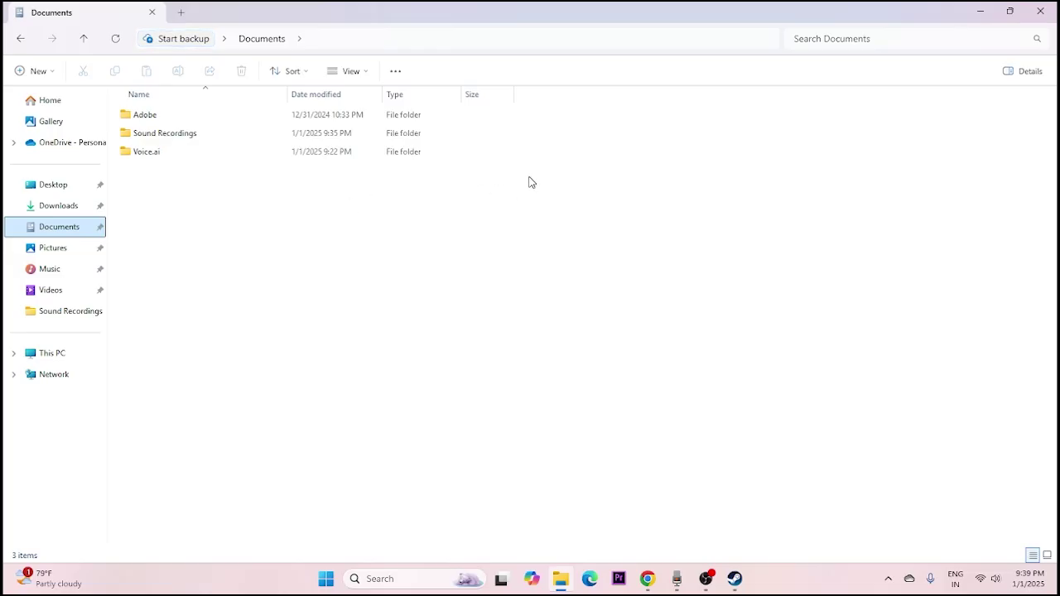
click(1041, 12)
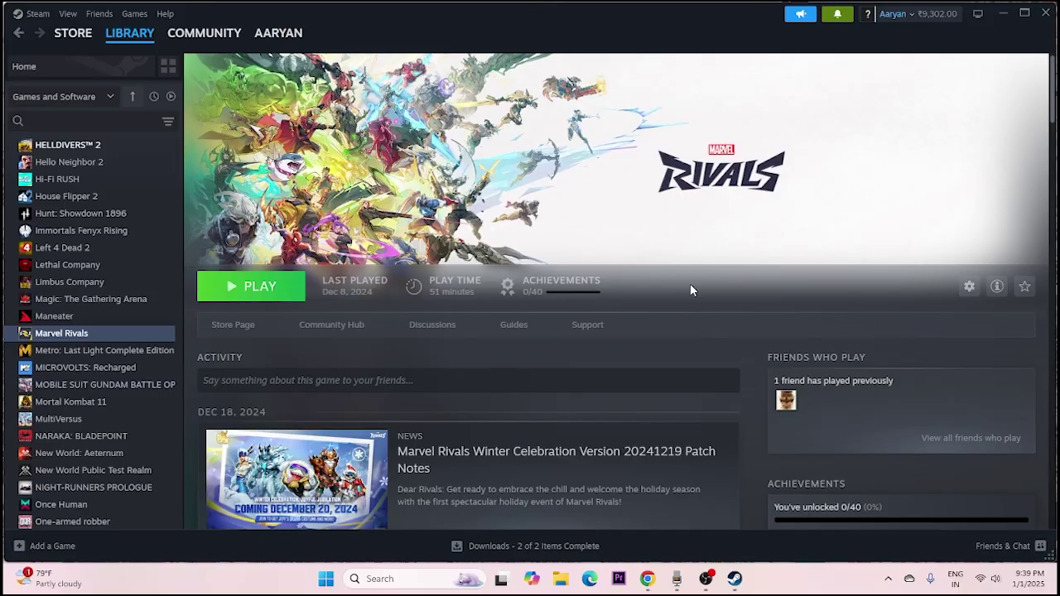
- Open the list of apps allowed through Windows Defender Firewall from Control Panel and locate Marvel Rivals in it
click(379, 578)
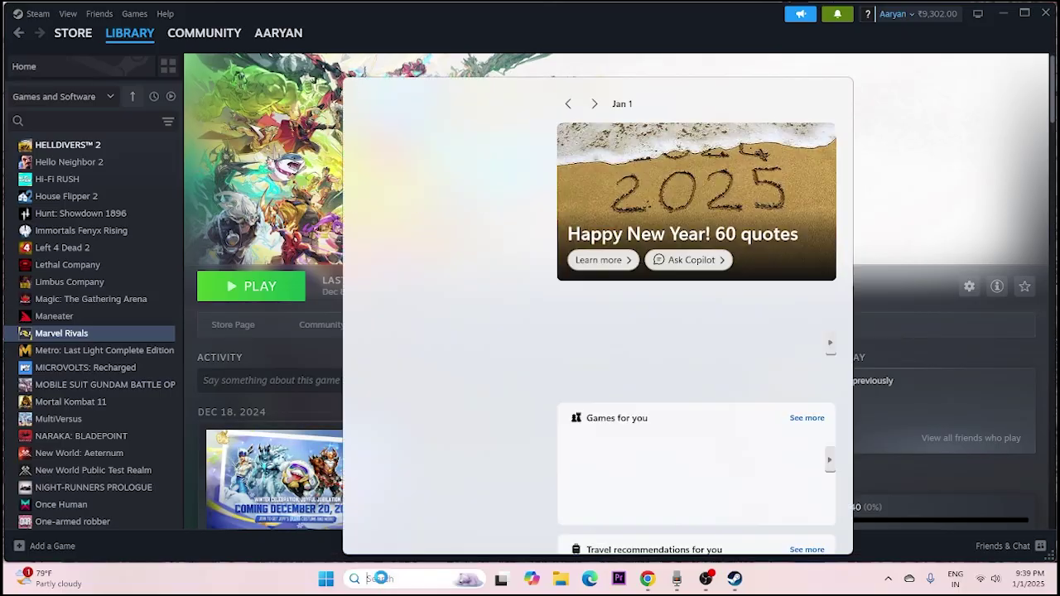
text(control)
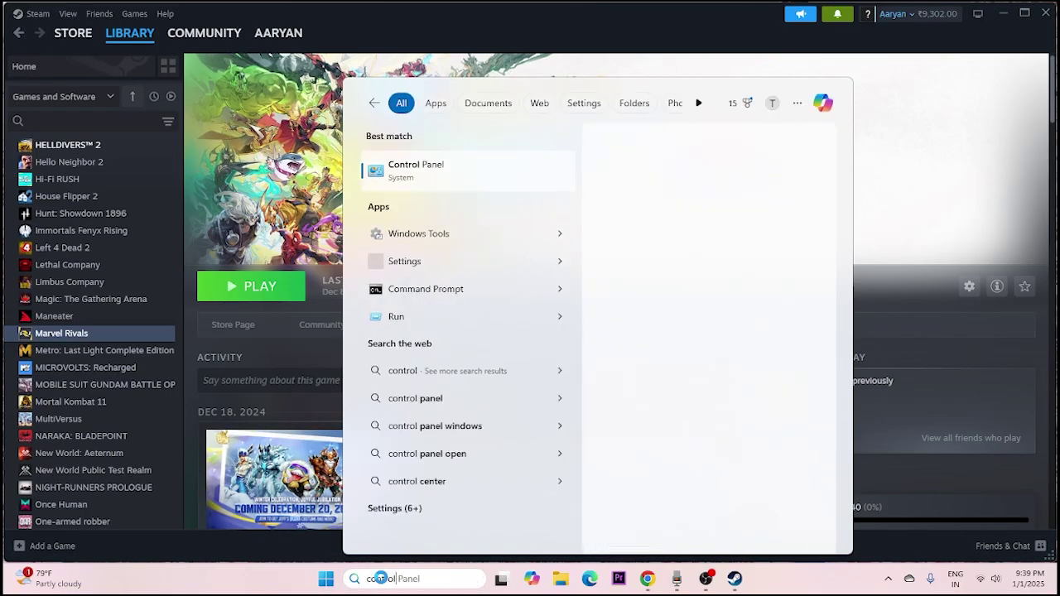
click(451, 174)
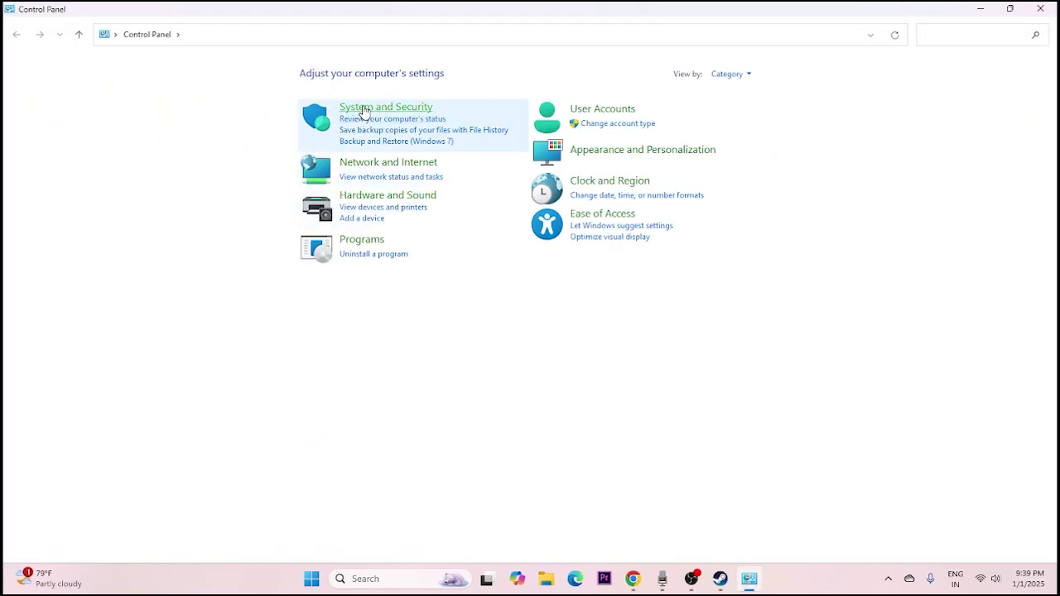
click(364, 111)
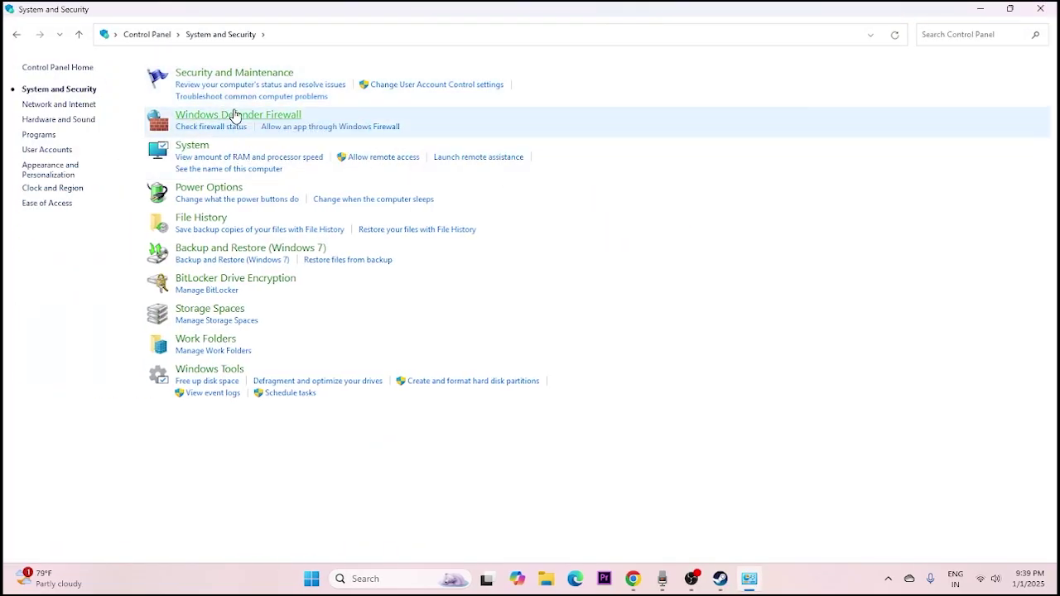
click(233, 114)
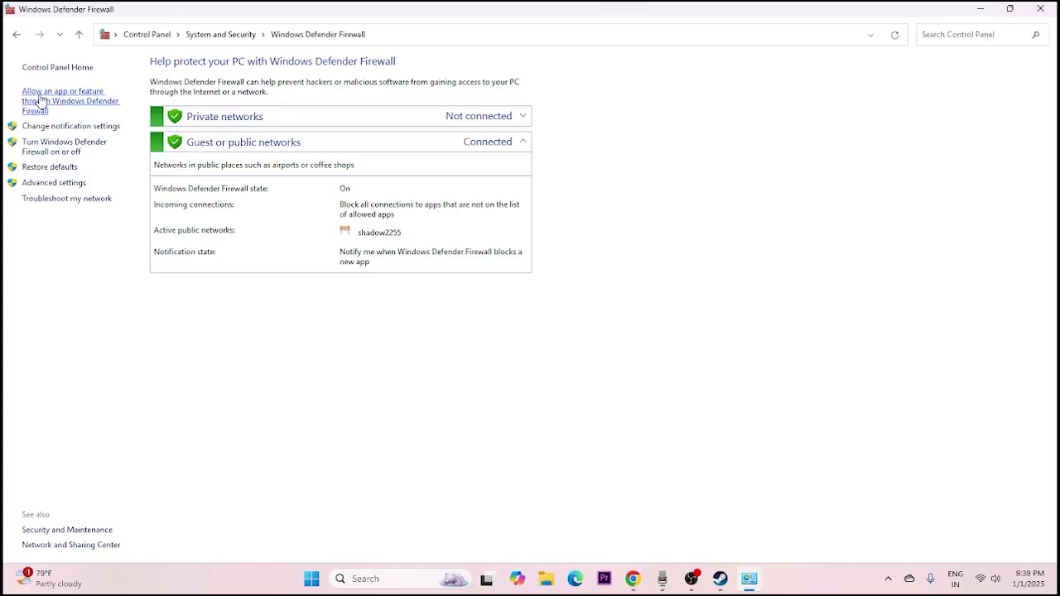
click(44, 96)
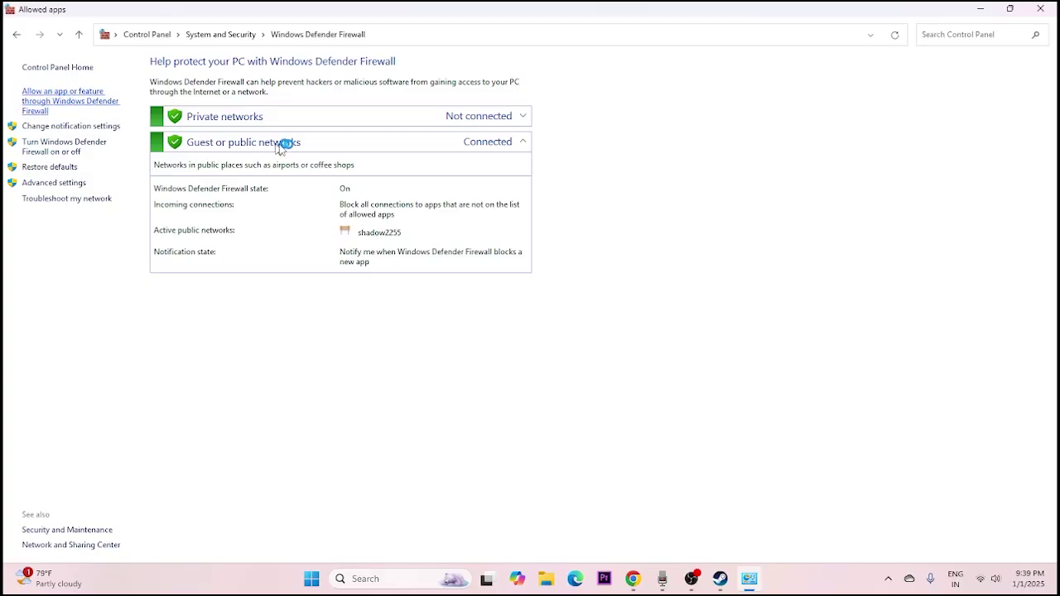
scroll(415, 213, down, 12)
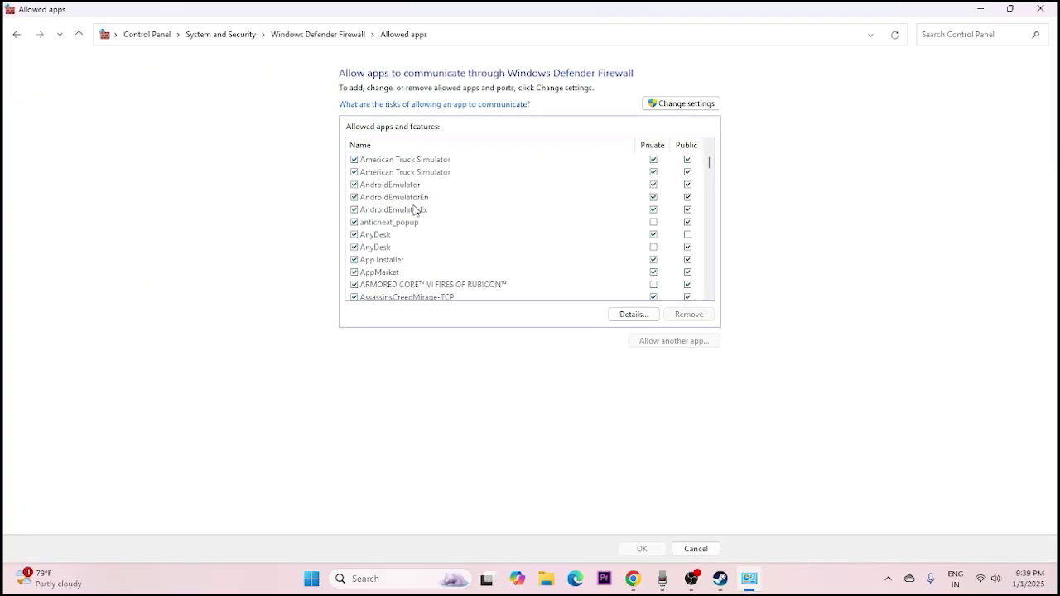
scroll(415, 211, down, 11)
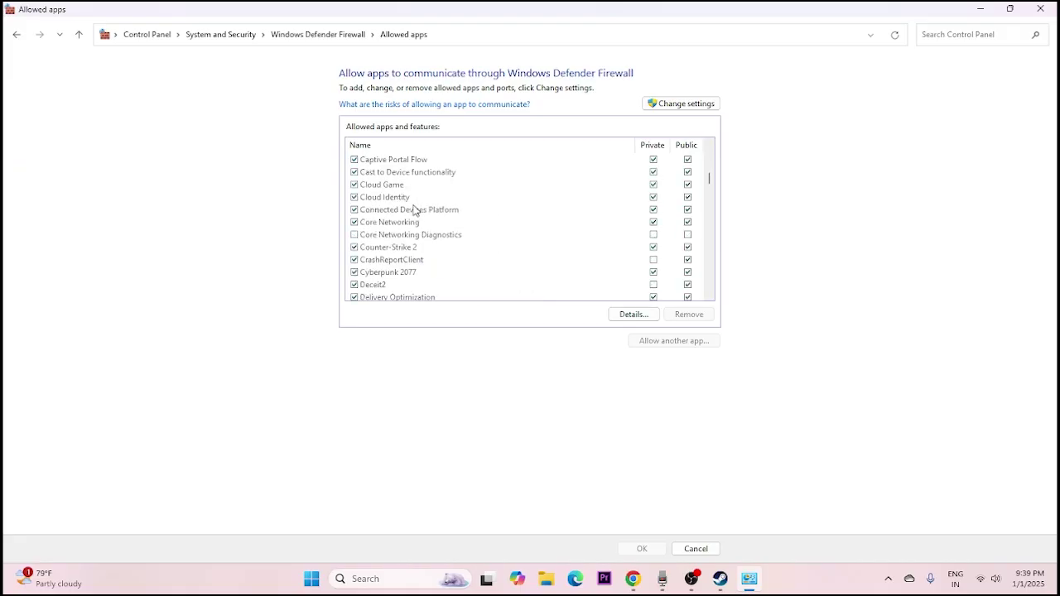
scroll(415, 210, down, 12)
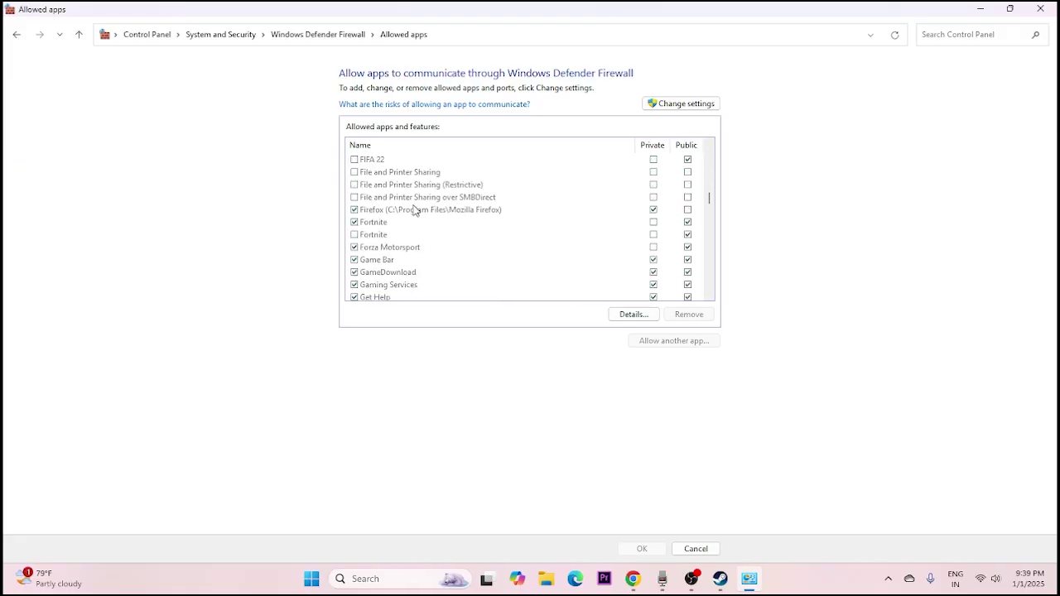
scroll(415, 210, down, 11)
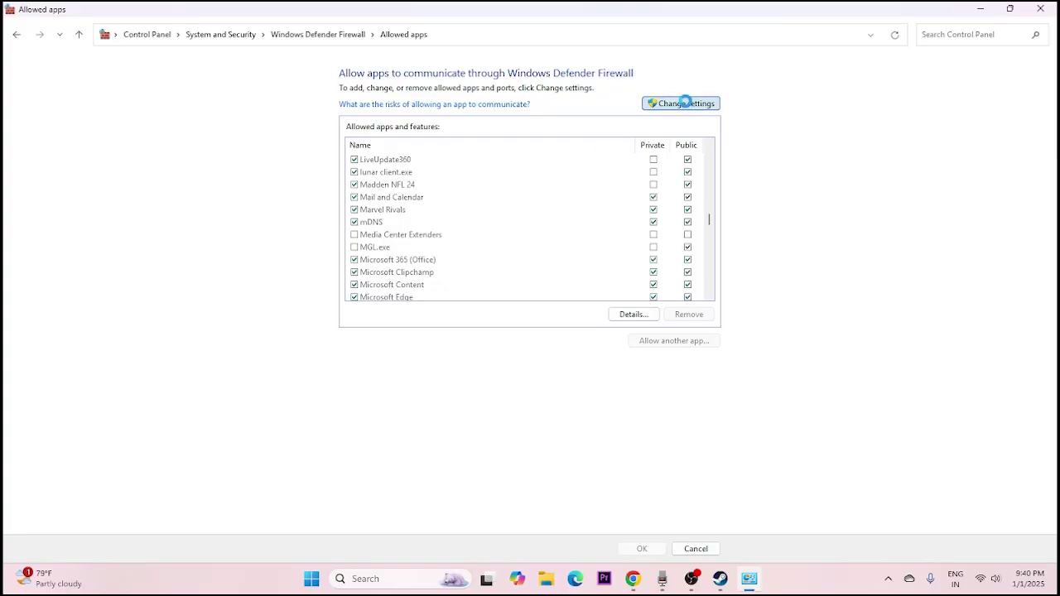
- Unlock the allowed apps settings, start adding another app and browse to the MarvelRivals folder in D:\SteamLibrary\steamapps\common
click(684, 100)
click(663, 340)
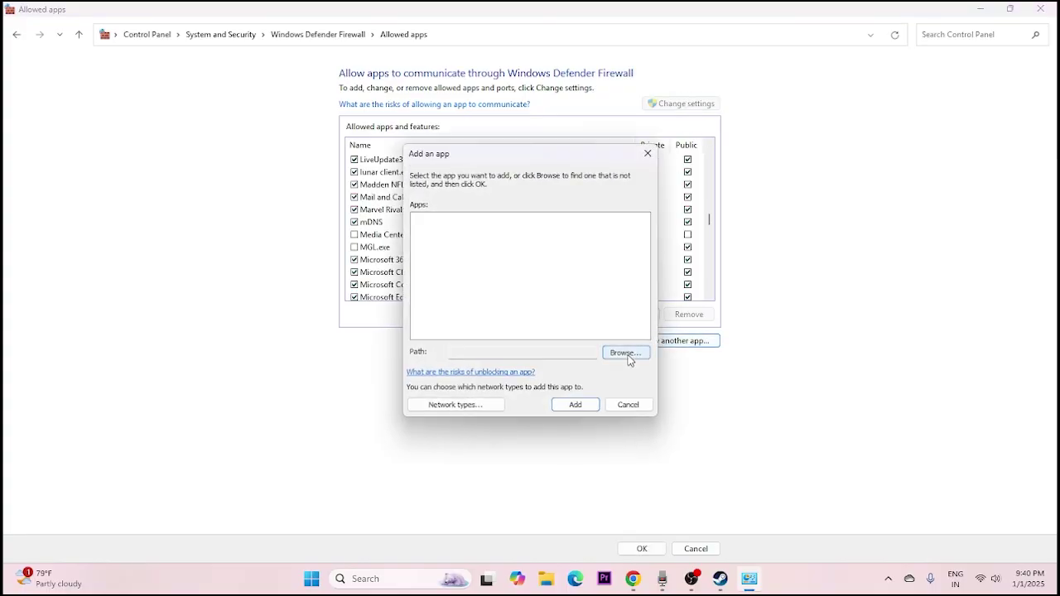
click(626, 354)
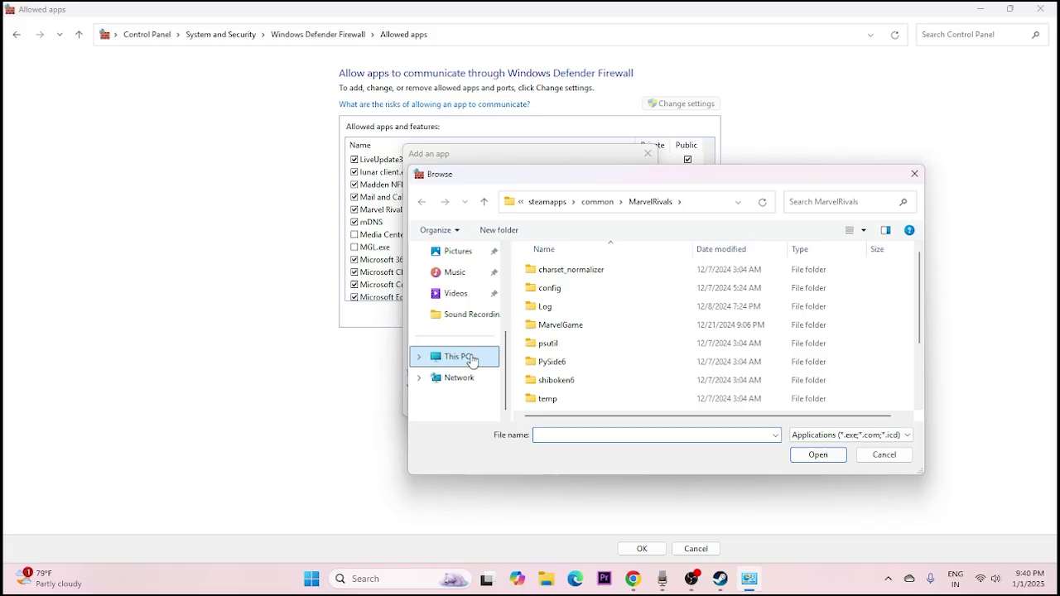
click(469, 357)
double_click(760, 285)
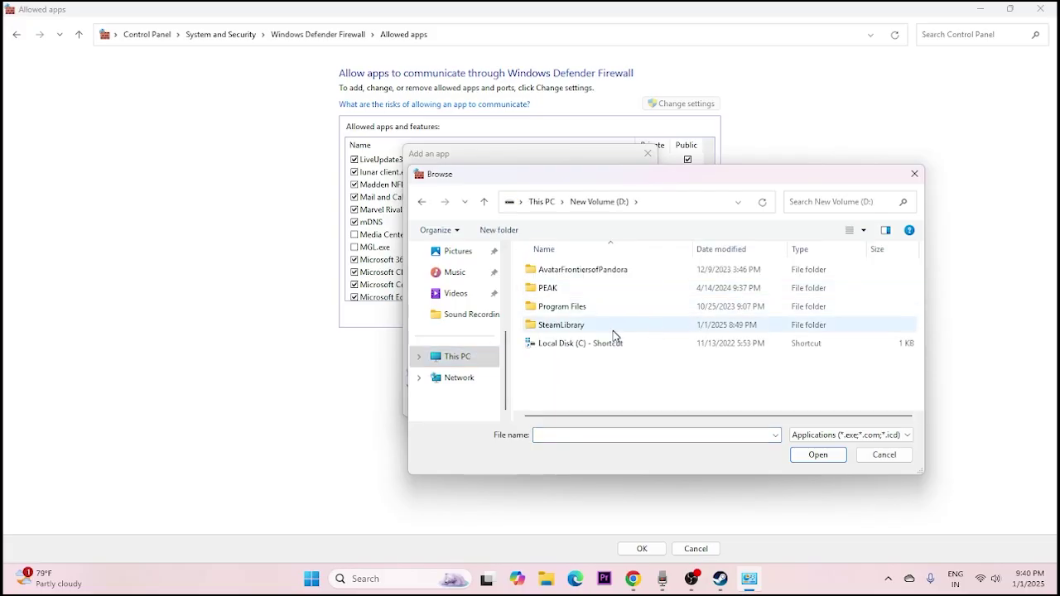
double_click(585, 328)
double_click(569, 271)
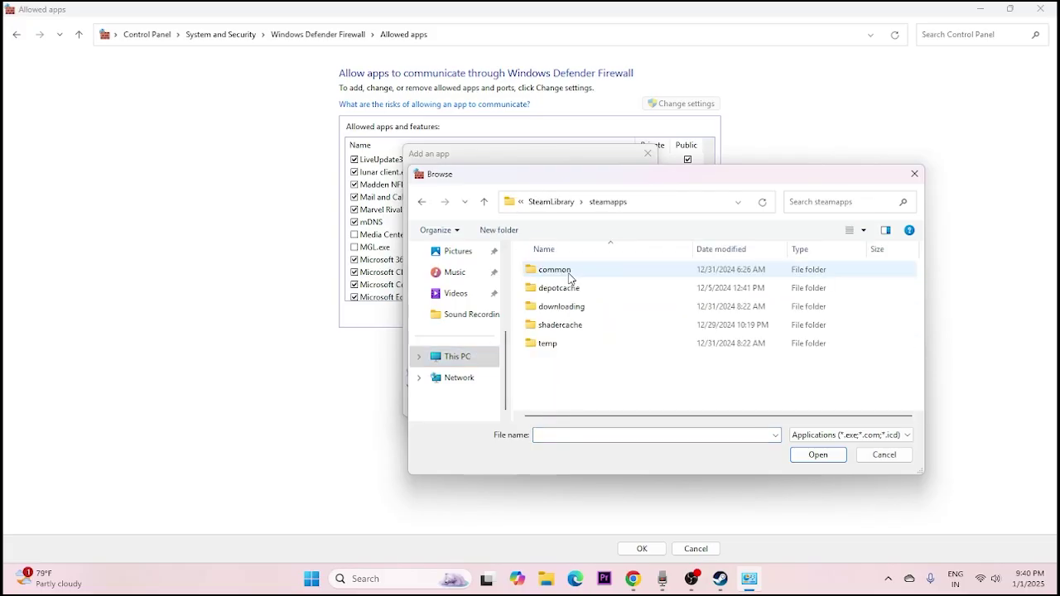
double_click(560, 271)
scroll(580, 325, down, 5)
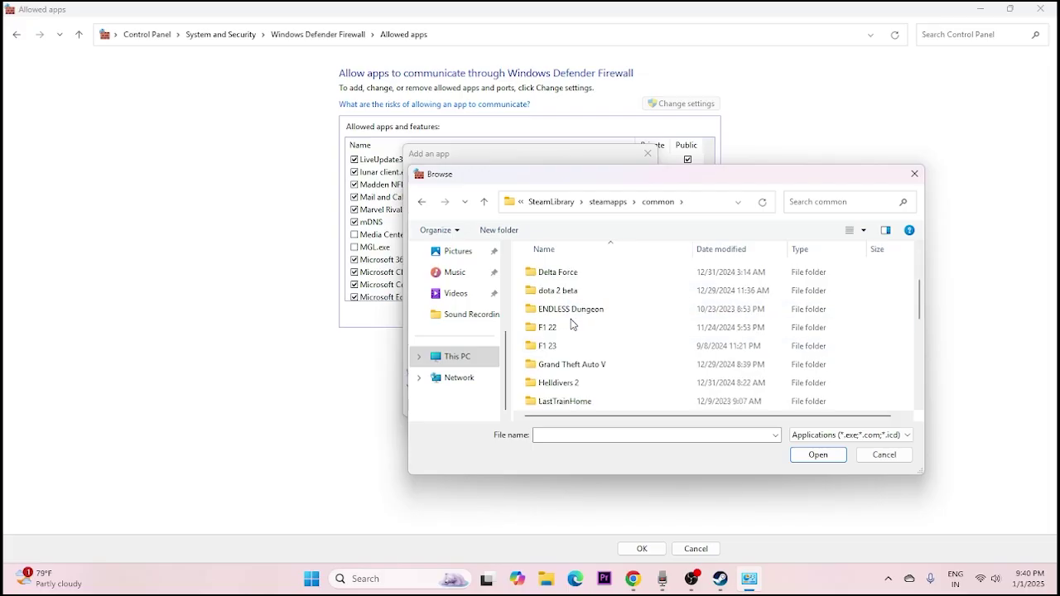
double_click(572, 309)
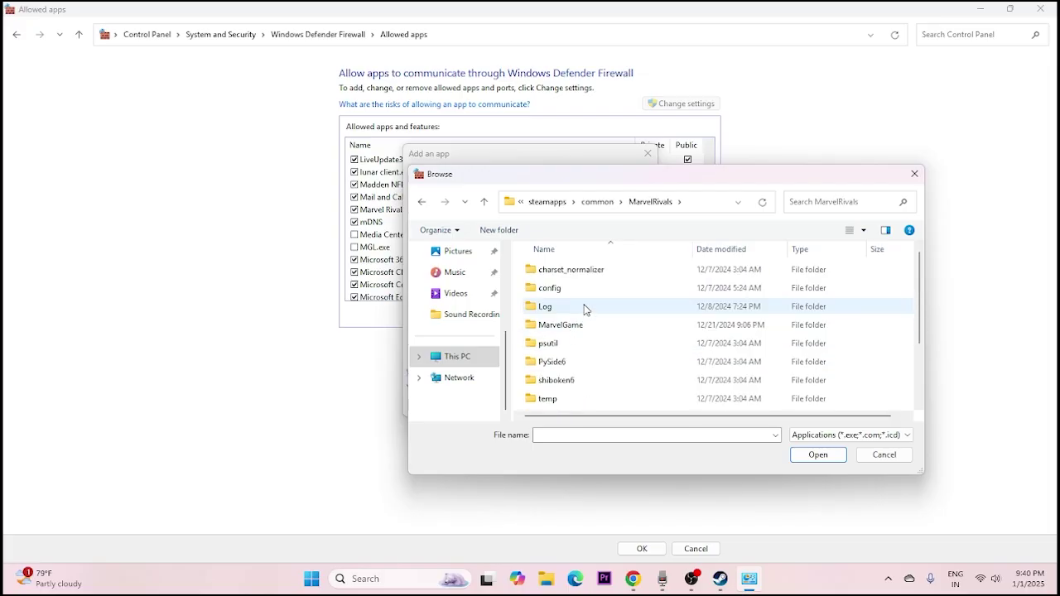
- Try to add MarvelRivals_Launcher to the firewall's allowed apps, and close the dialog and Control Panel
scroll(585, 309, down, 3)
click(590, 365)
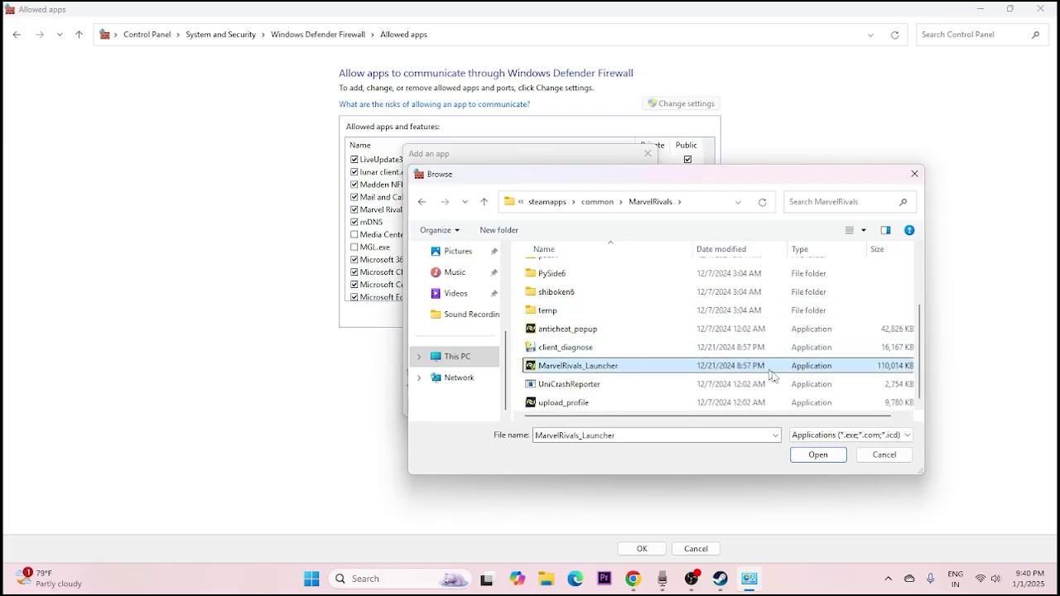
click(817, 454)
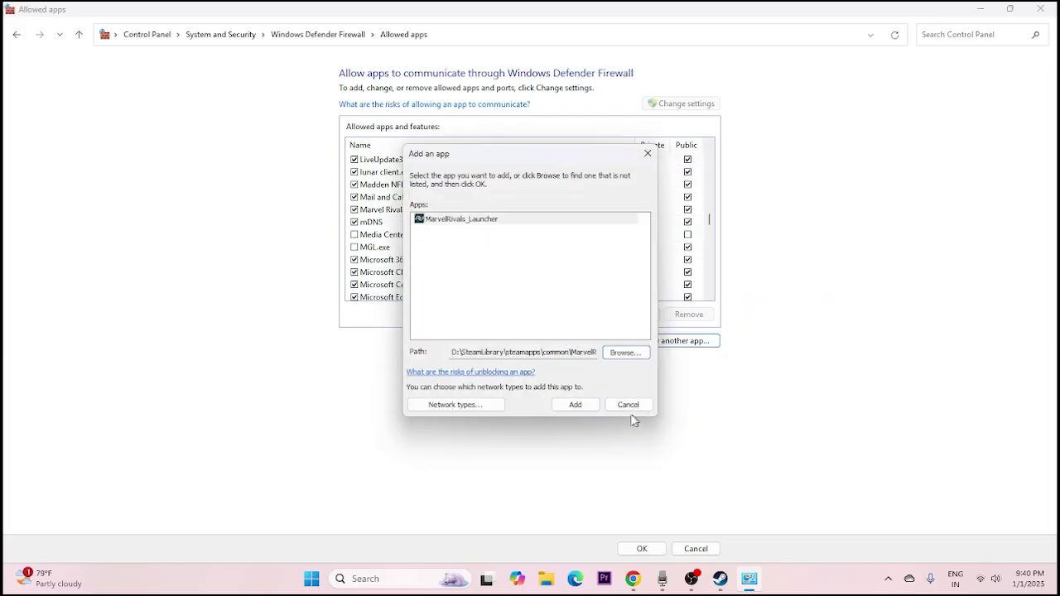
click(578, 404)
click(629, 336)
click(648, 154)
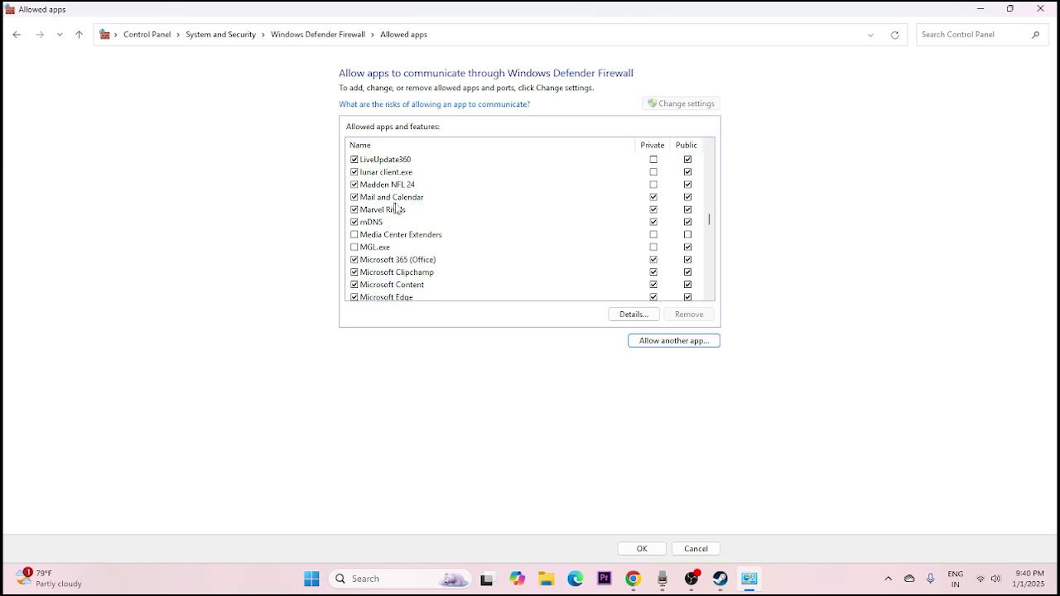
click(1052, 9)
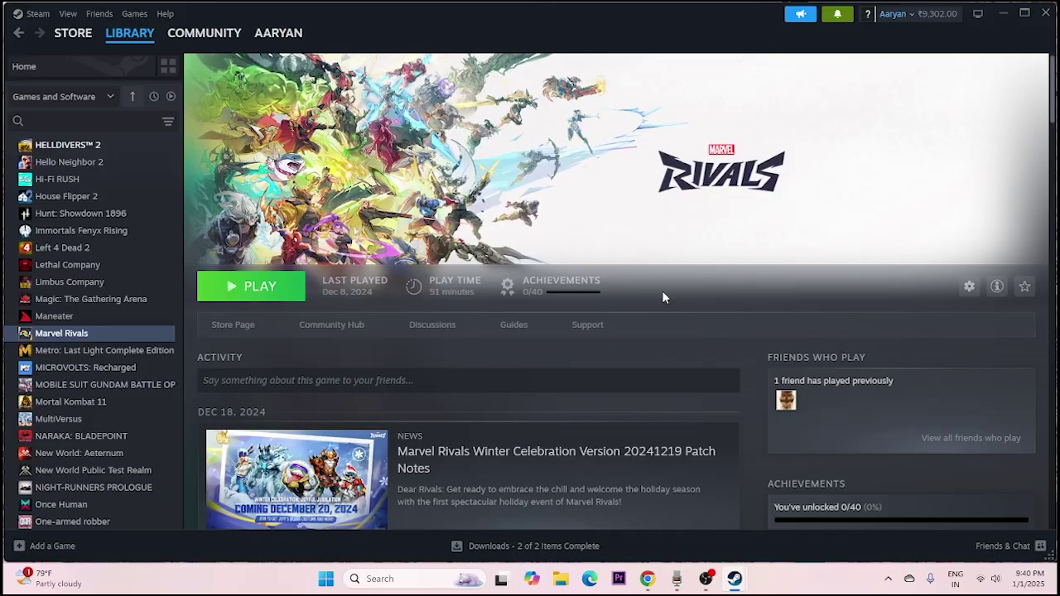
- In System Configuration's services, hide all Microsoft services, disable the remaining ones, apply the change and dismiss the restart prompt
click(379, 579)
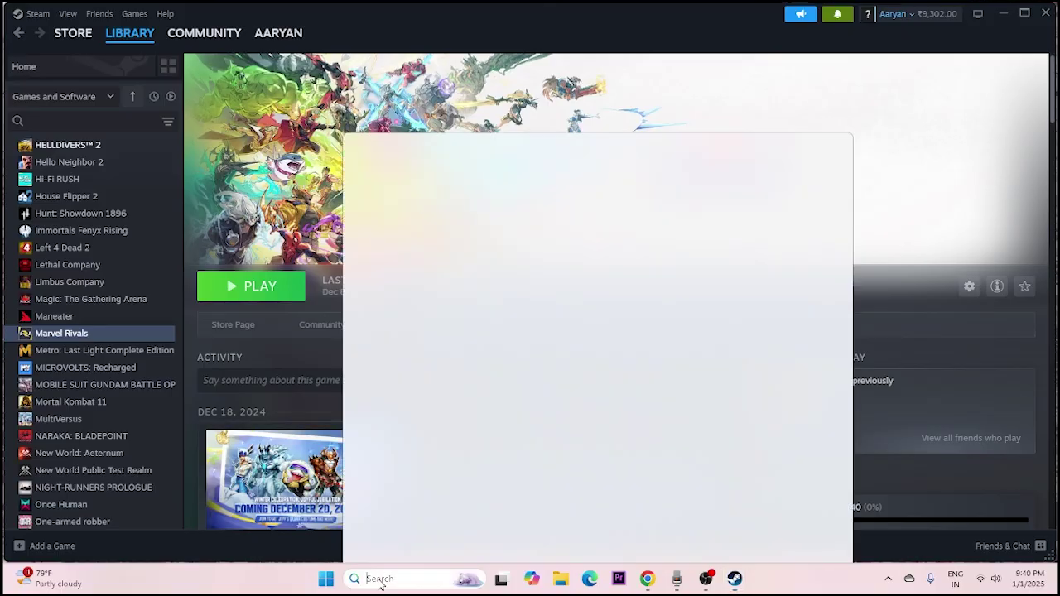
text(syste)
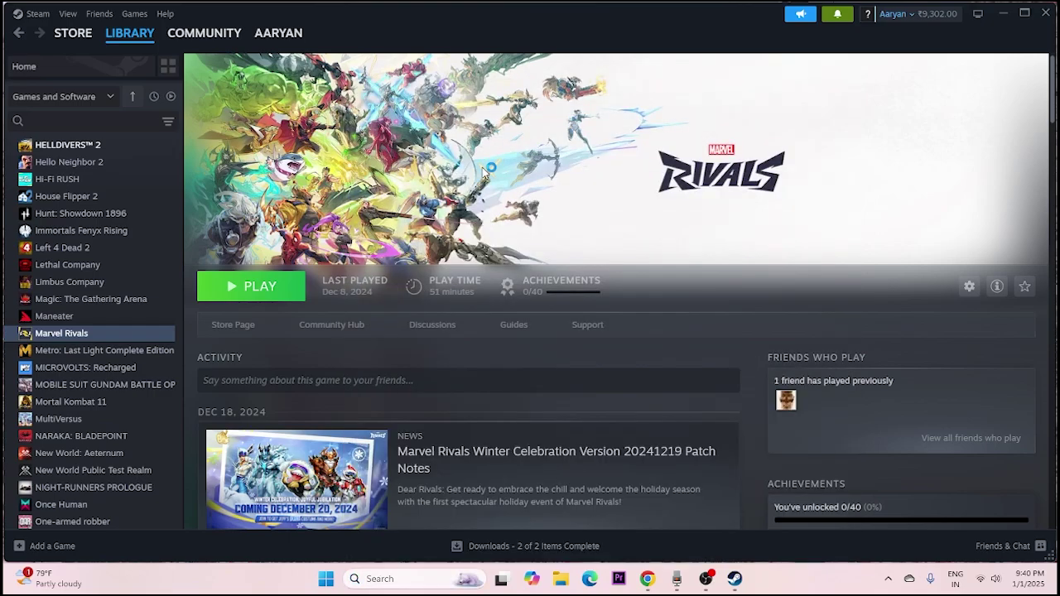
click(425, 187)
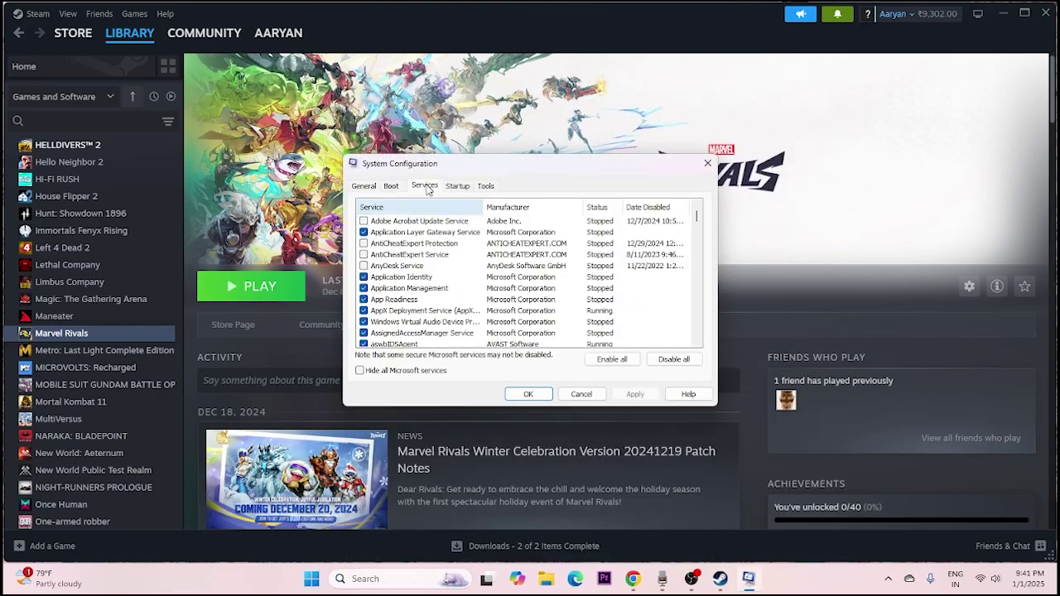
click(359, 371)
click(634, 395)
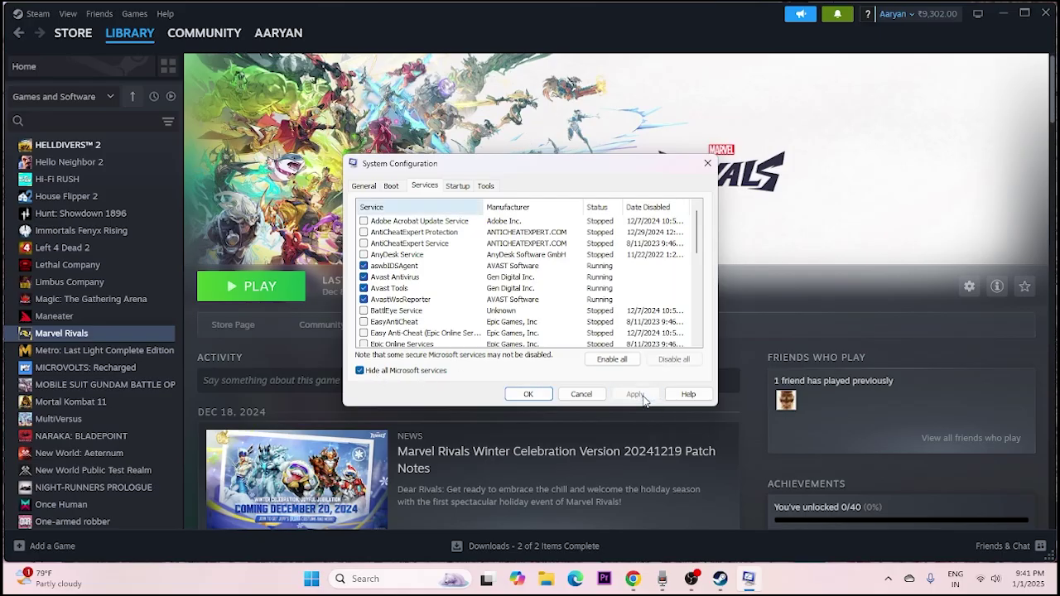
click(528, 394)
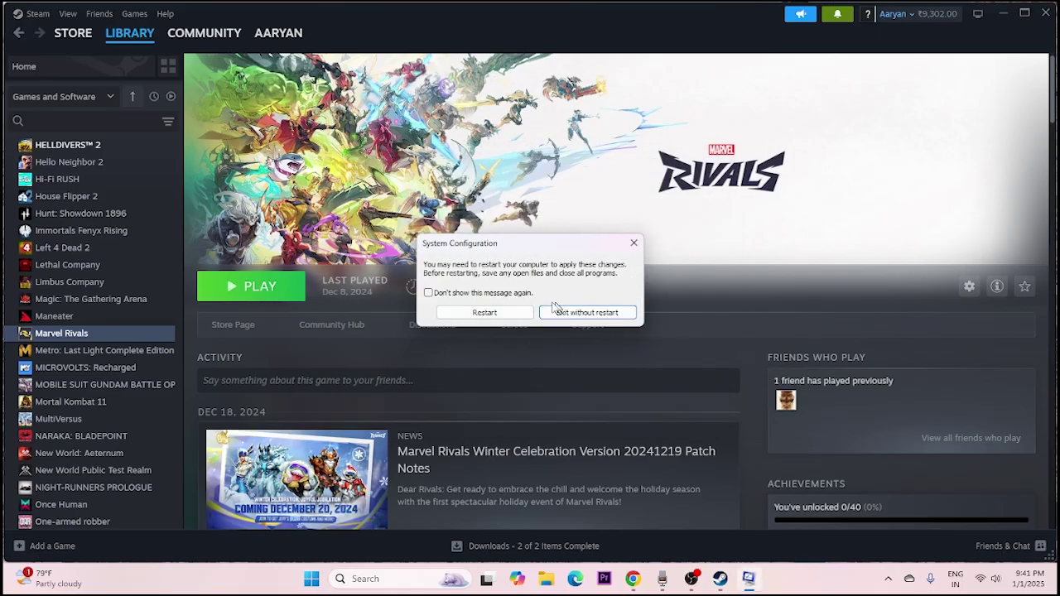
click(634, 243)
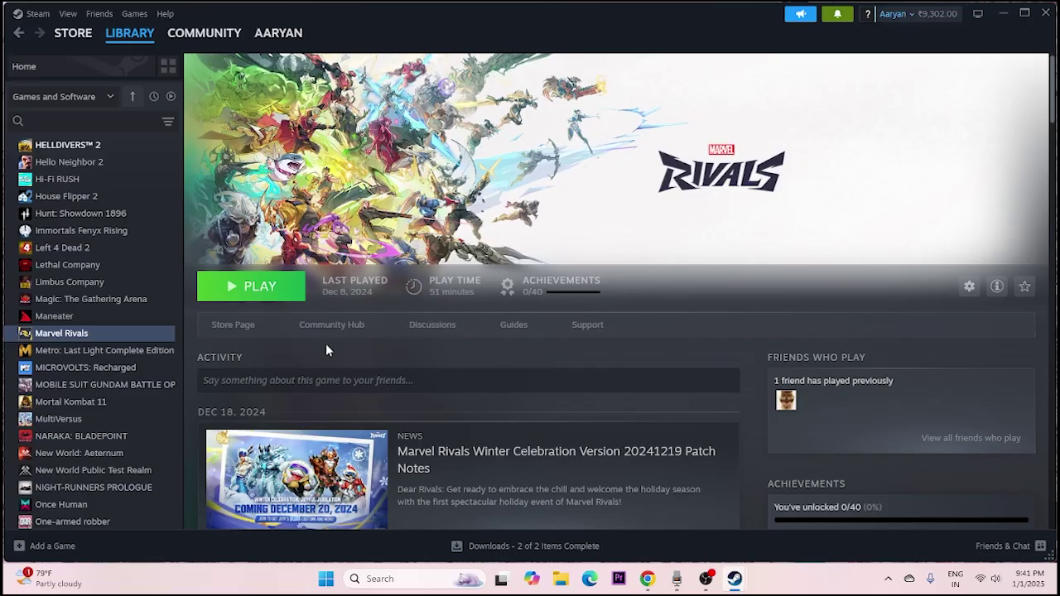
- Open the properties of Marvel Rivals from the Steam library in a smaller window and show the General settings
right_click(93, 333)
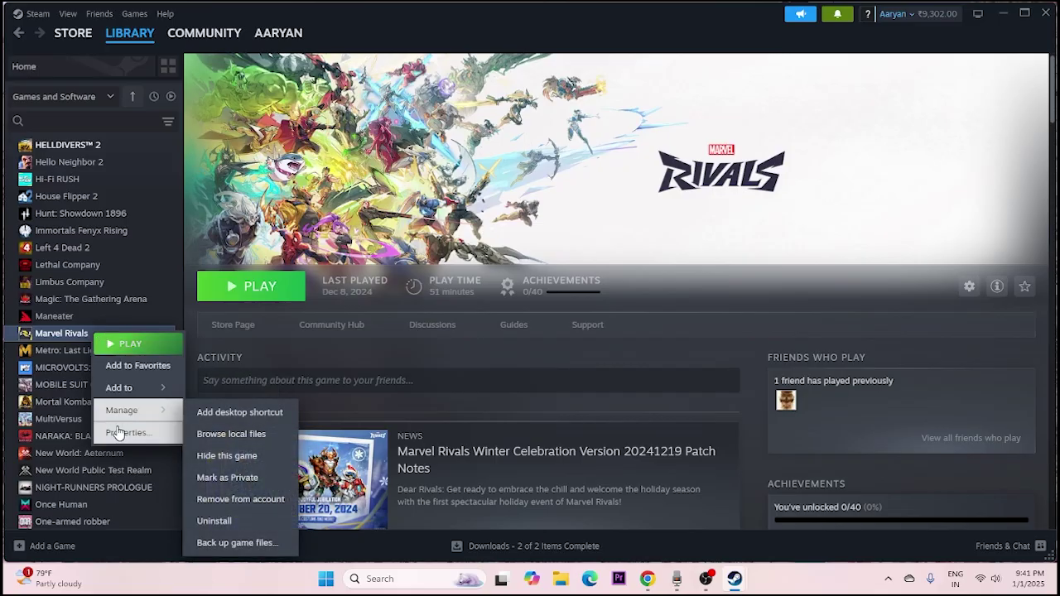
click(174, 429)
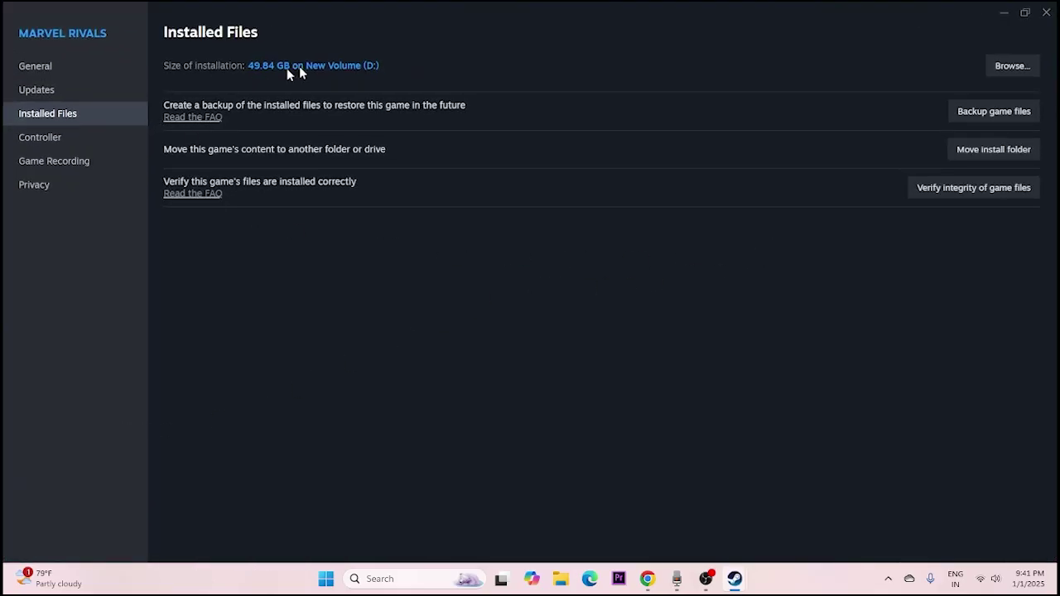
click(1025, 13)
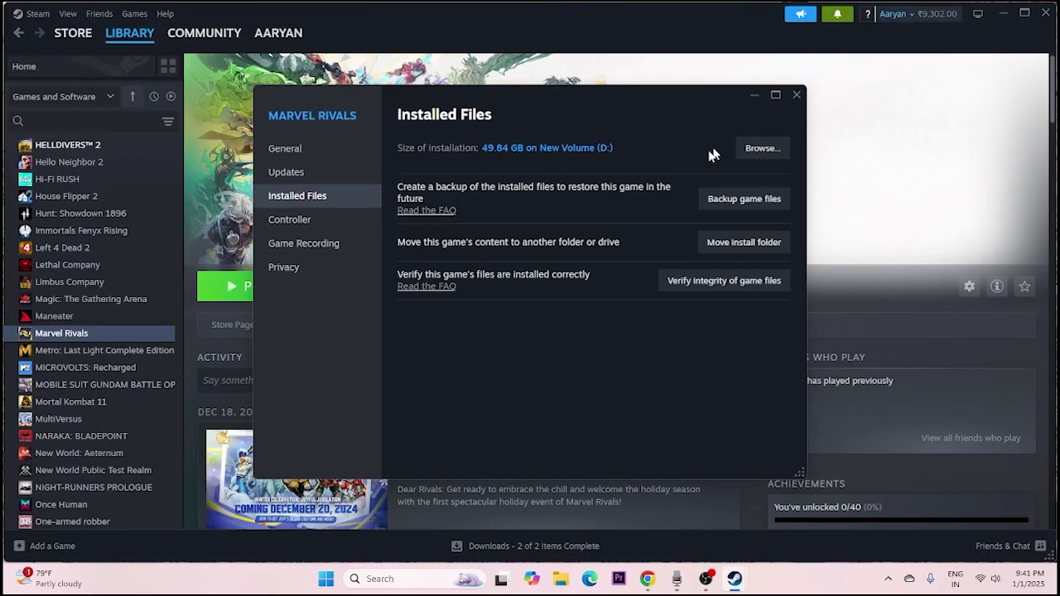
click(303, 152)
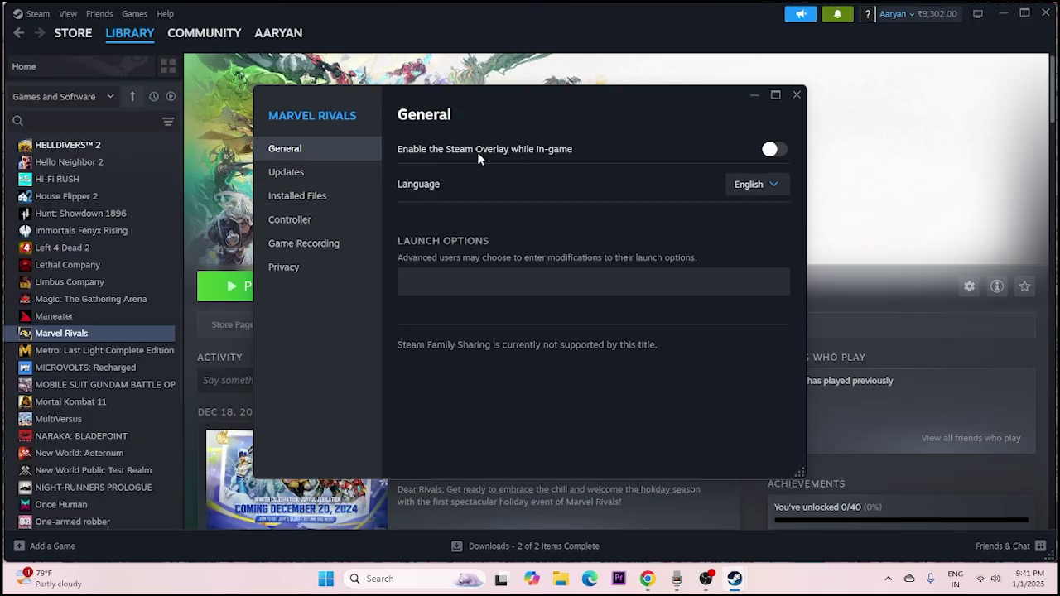
- Toggle the Steam Overlay on and back off, enter -d3d11 as the Marvel Rivals launch option, and close the properties window
click(766, 151)
click(767, 151)
drag(597, 120, 701, 130)
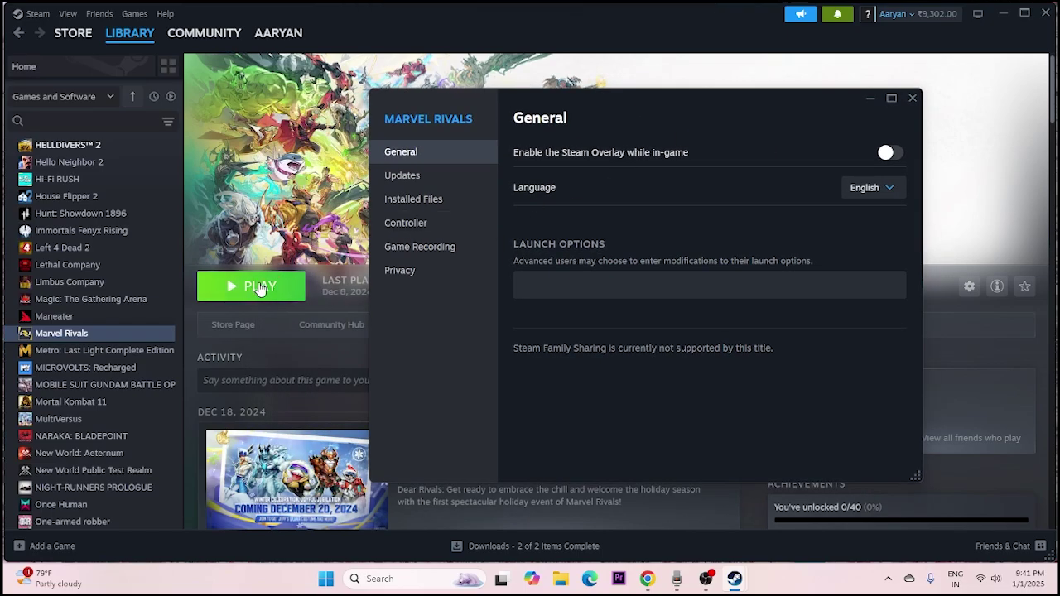
click(541, 278)
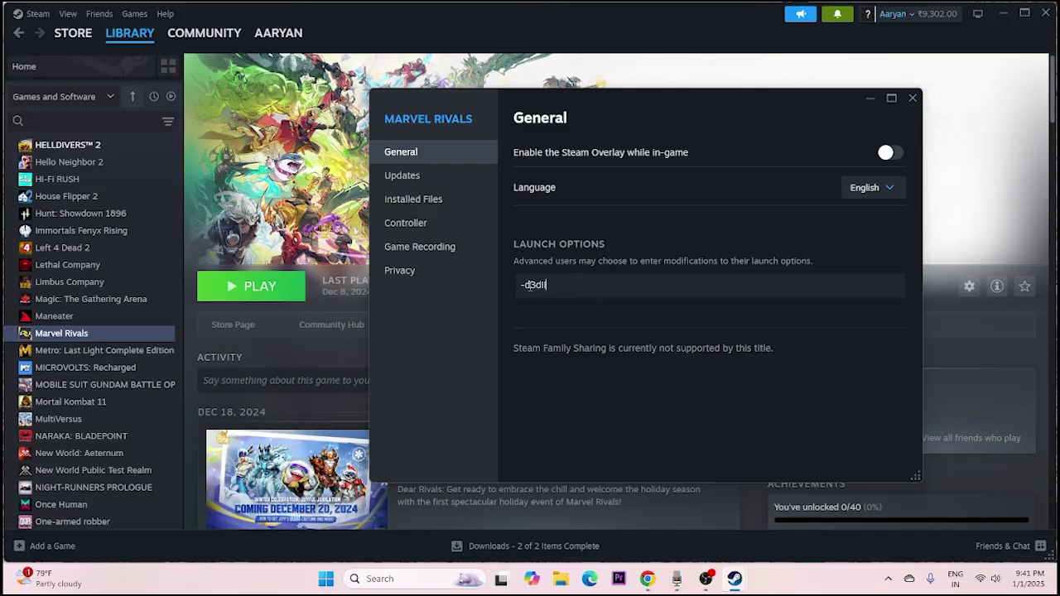
click(912, 98)
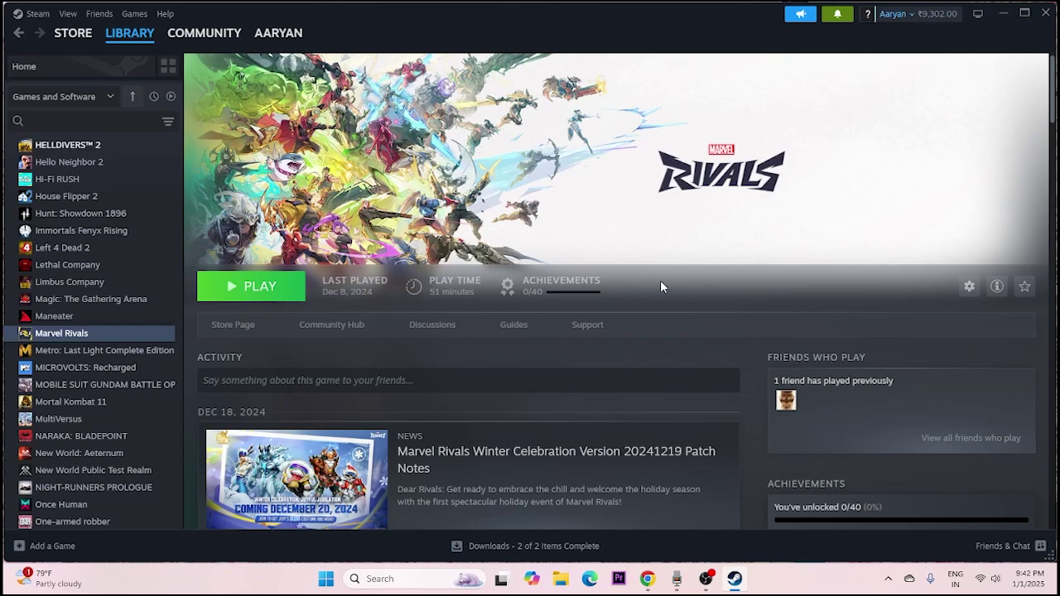
- Open Task Manager maximized, end the EpicGamesLauncher background process and close Task Manager
right_click(326, 580)
click(328, 416)
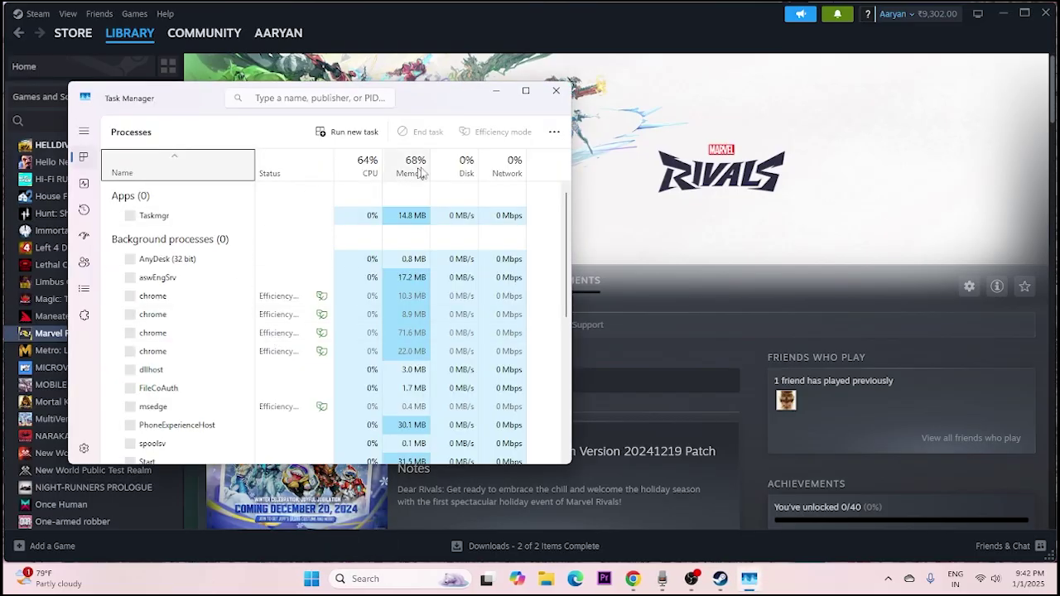
double_click(509, 108)
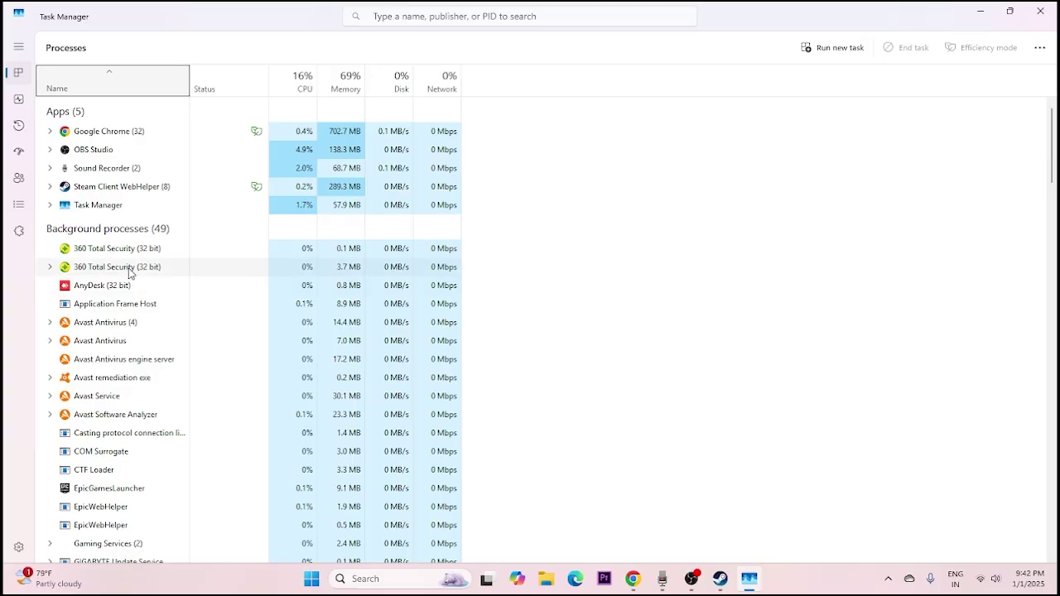
right_click(153, 252)
click(154, 259)
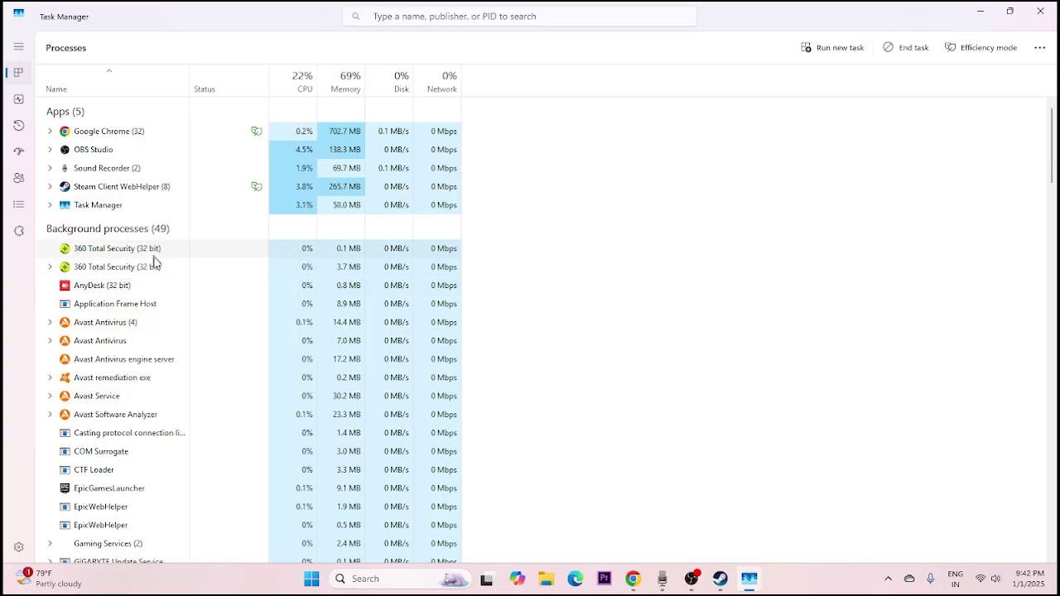
right_click(103, 493)
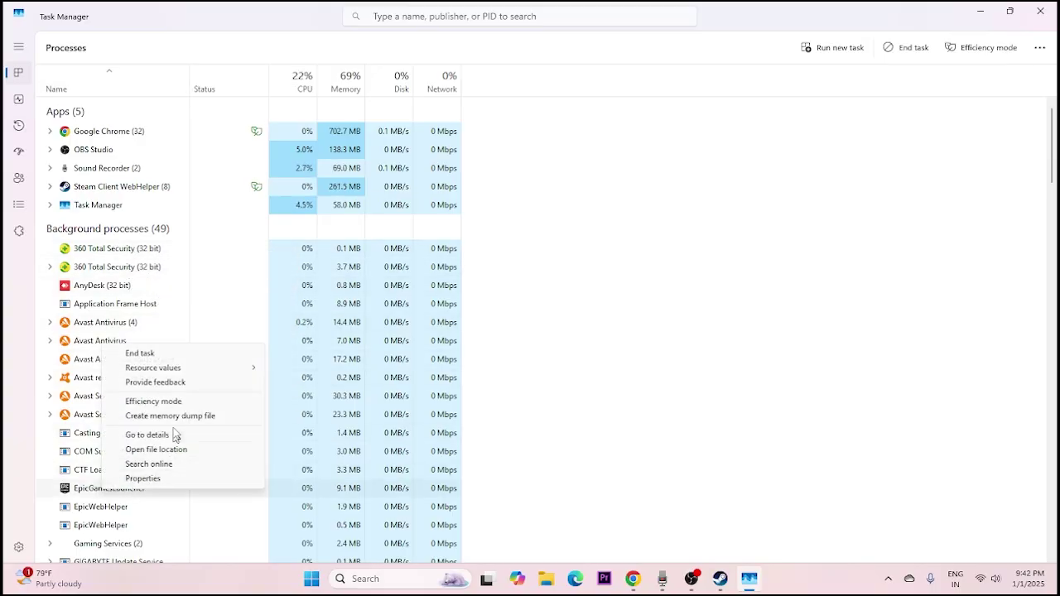
click(170, 354)
scroll(178, 319, down, 3)
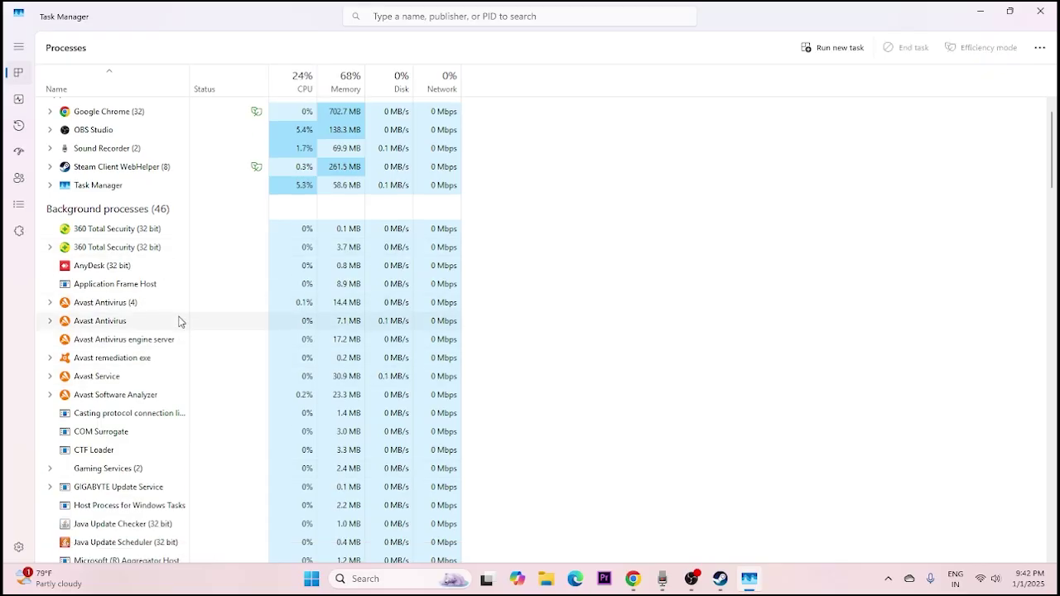
scroll(178, 328, up, 3)
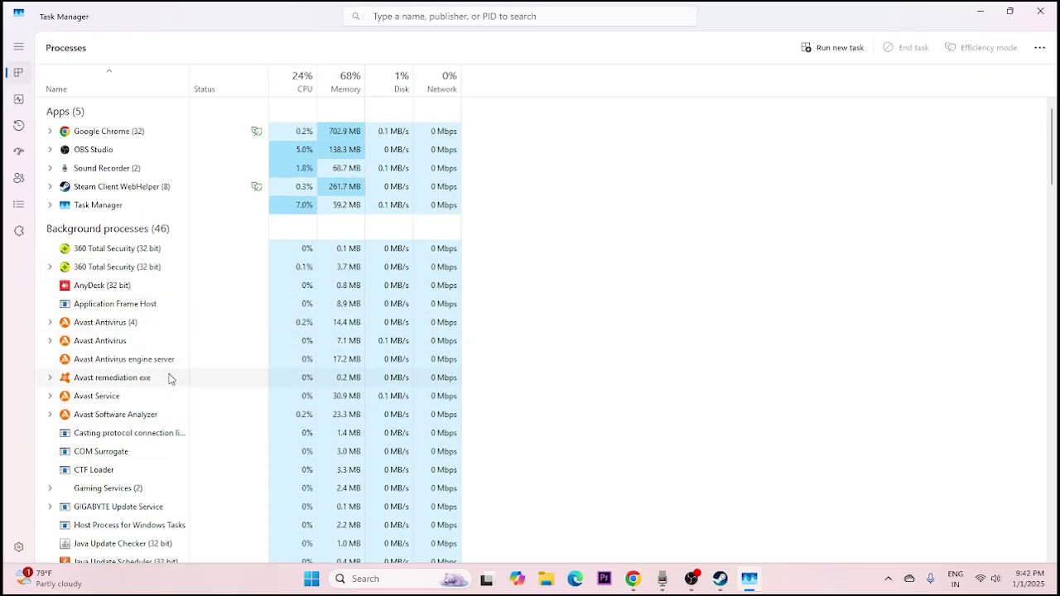
click(1040, 11)
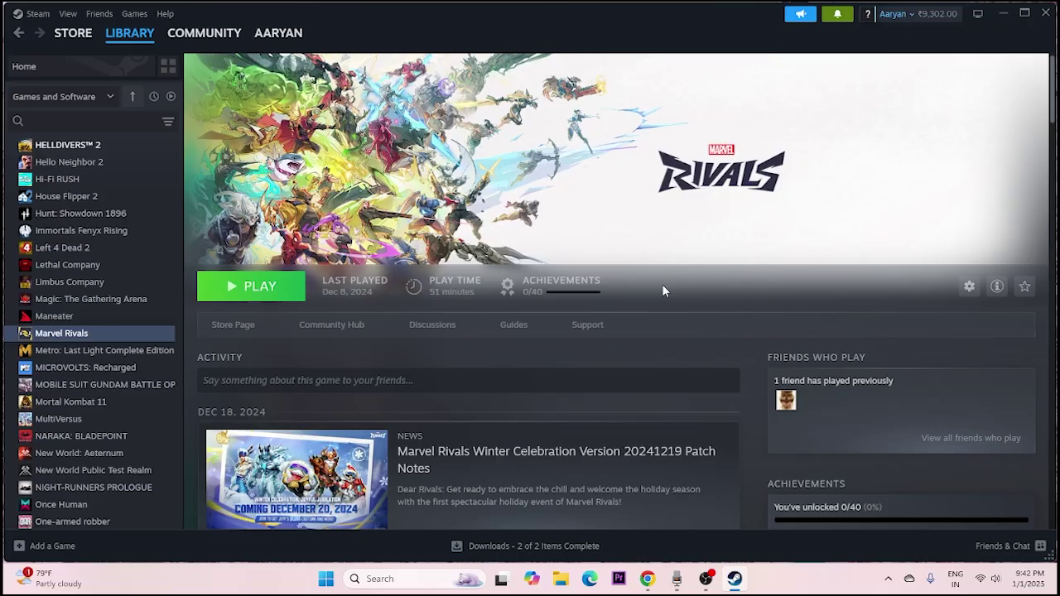
- Open the Virtual Memory settings through the advanced system settings and choose a custom paging file size for drive D:
click(396, 580)
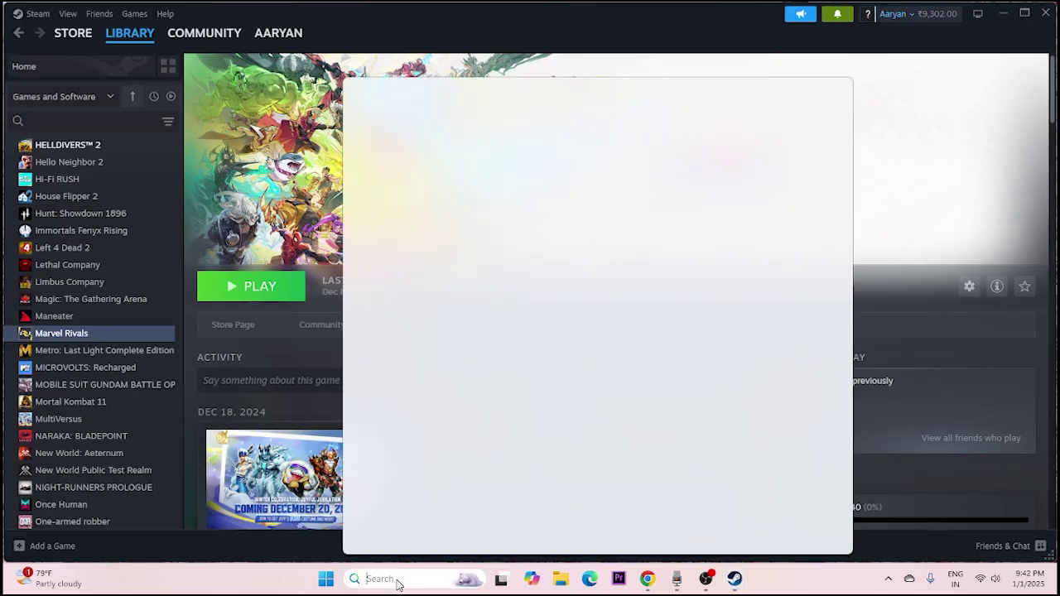
text(view)
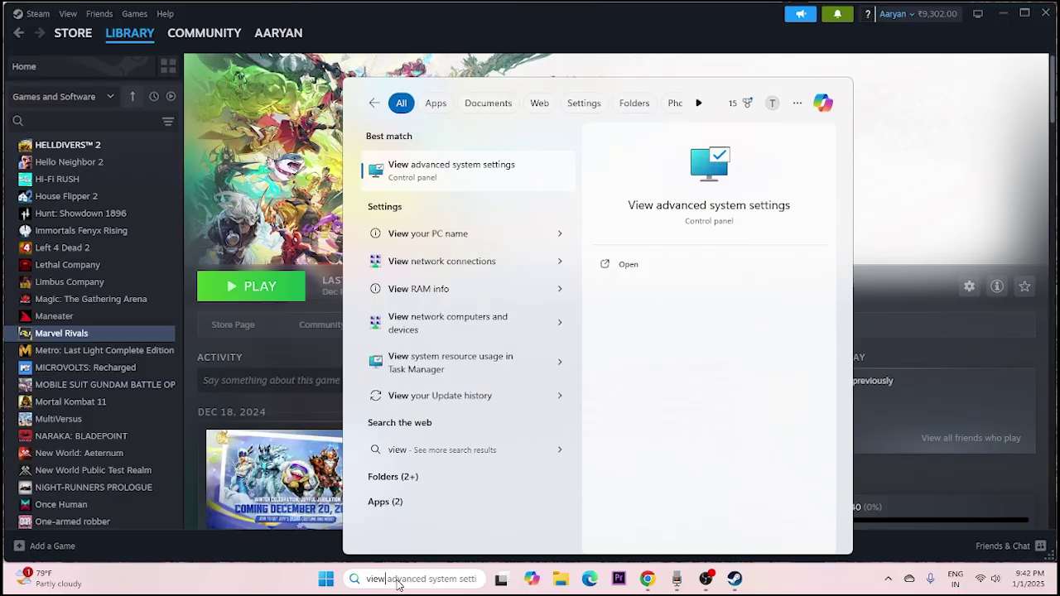
click(539, 172)
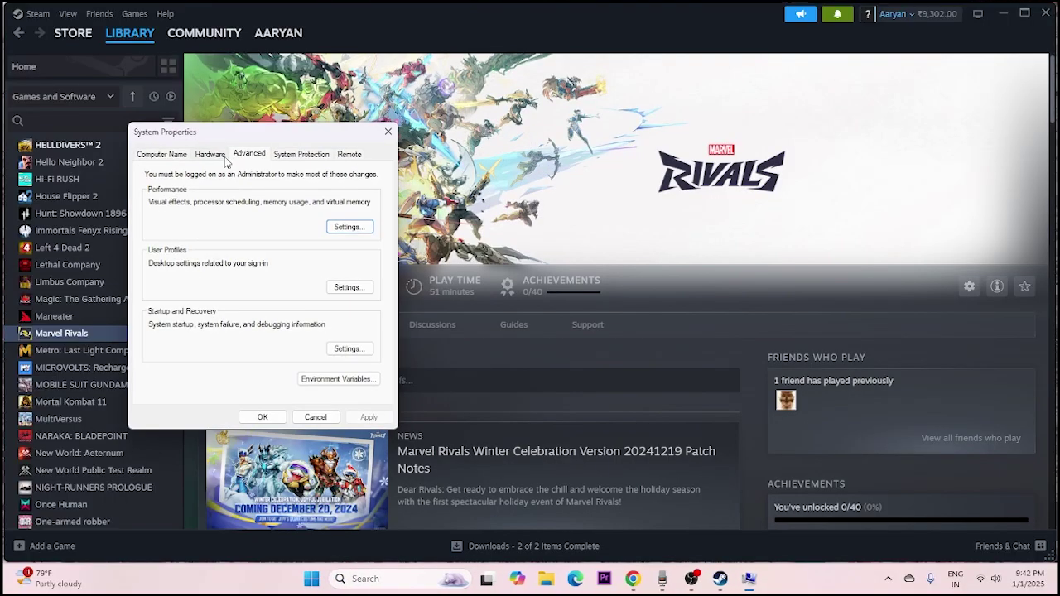
click(218, 193)
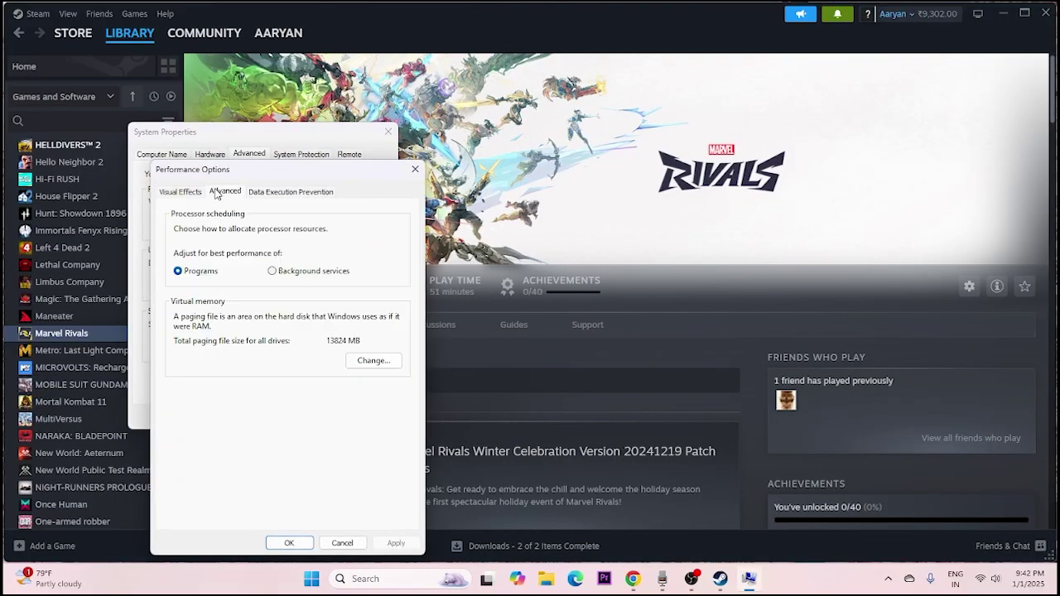
click(373, 362)
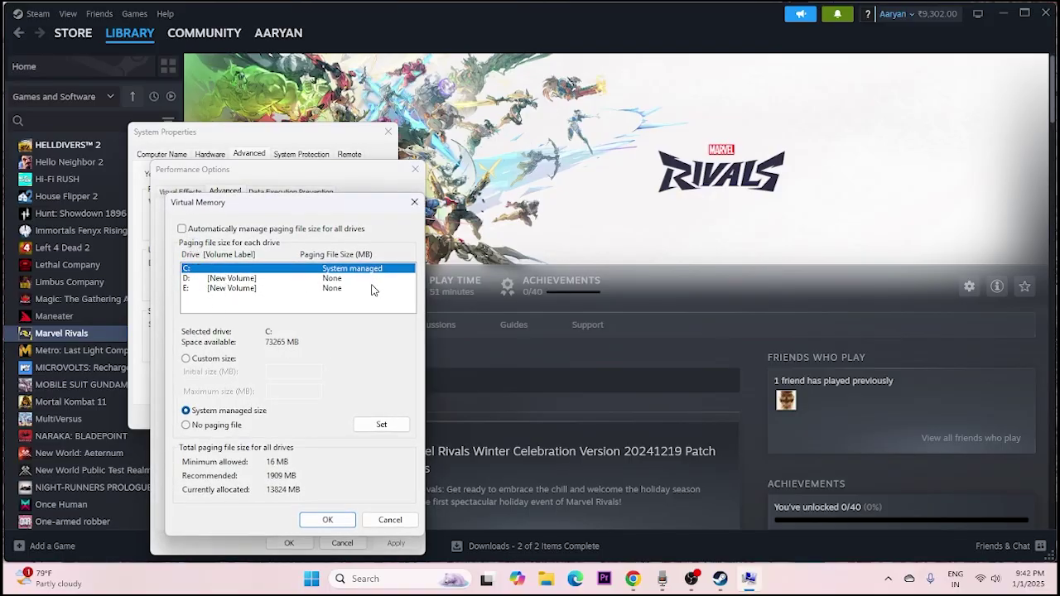
click(191, 279)
click(188, 361)
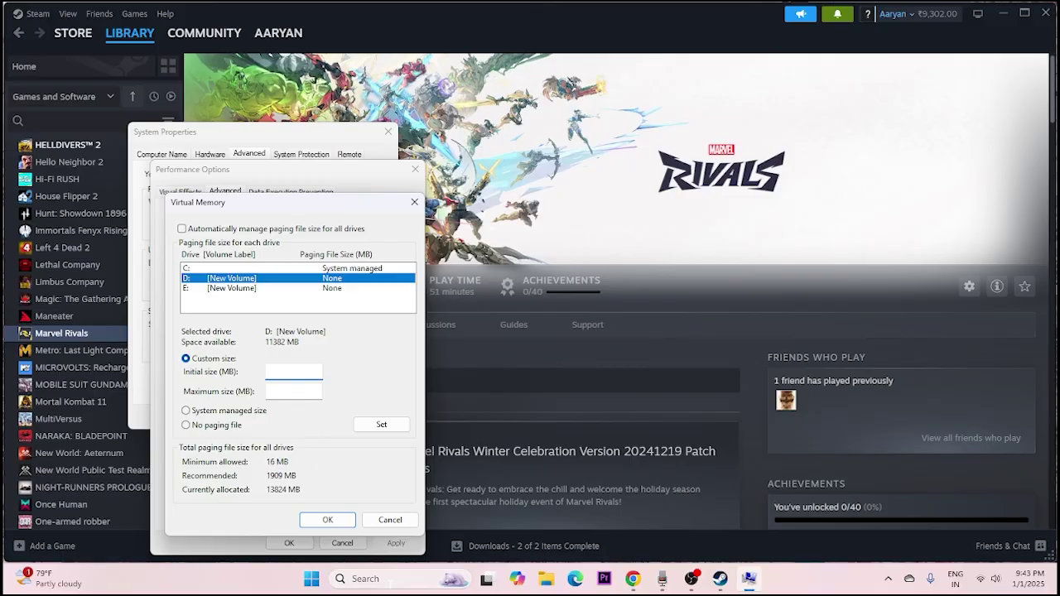
- Open Calculator, multiply 16 by 1024 and multiply the result by 1.5
click(365, 579)
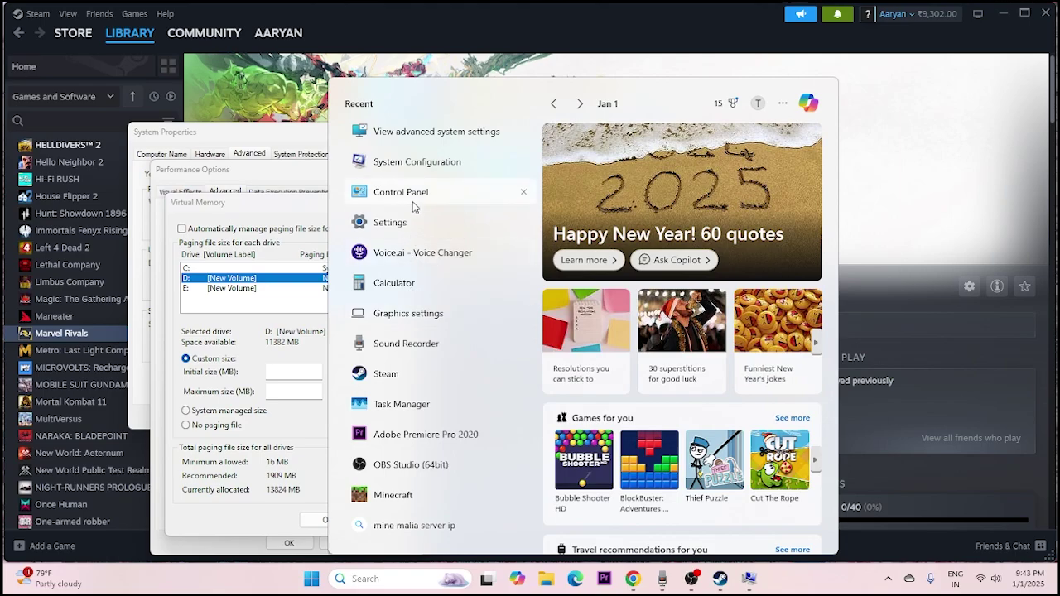
click(405, 283)
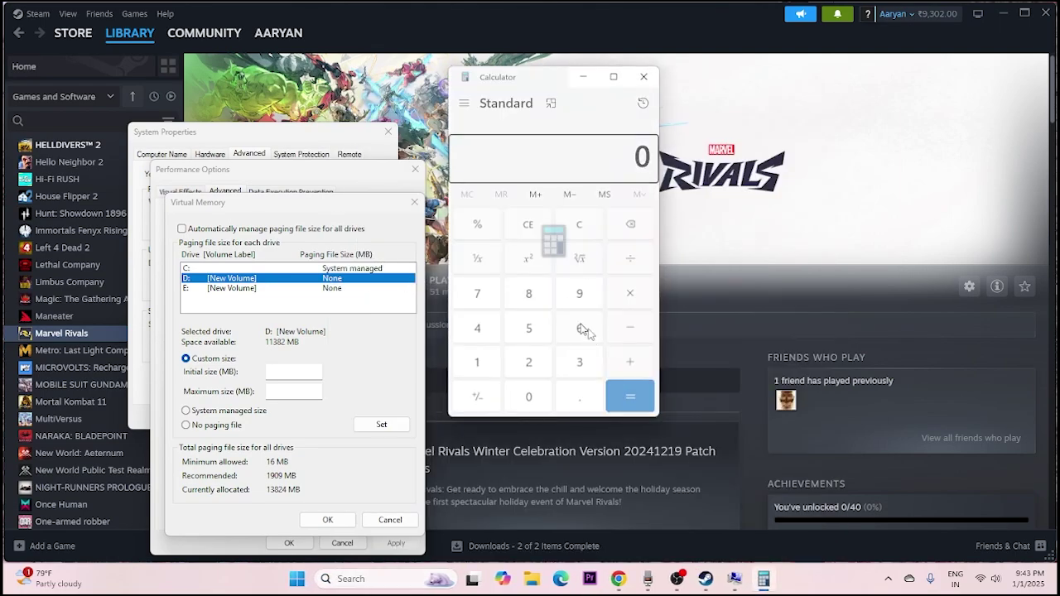
click(480, 367)
click(563, 331)
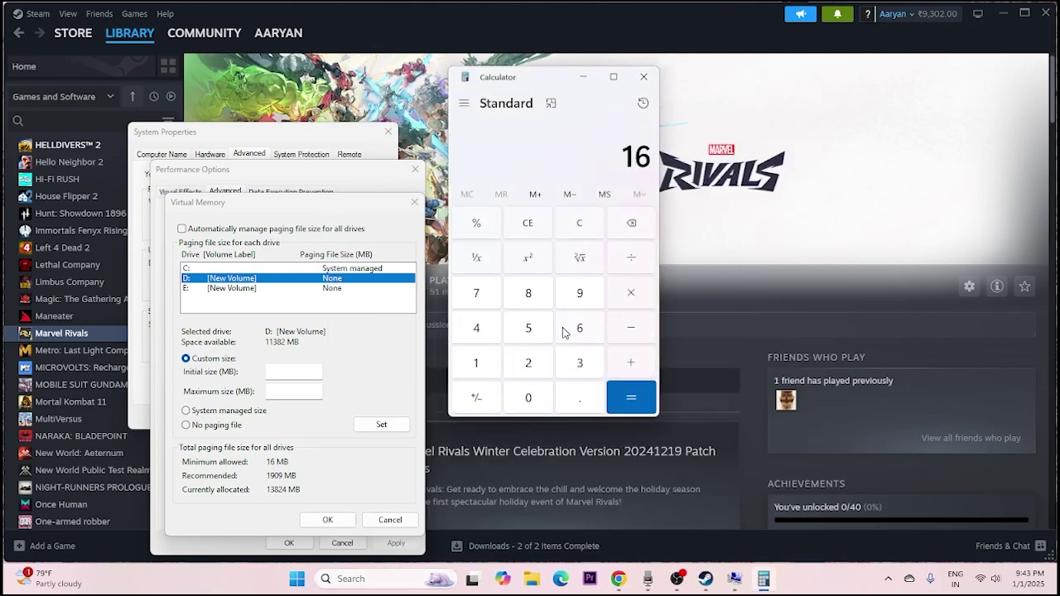
click(477, 363)
click(528, 397)
click(529, 363)
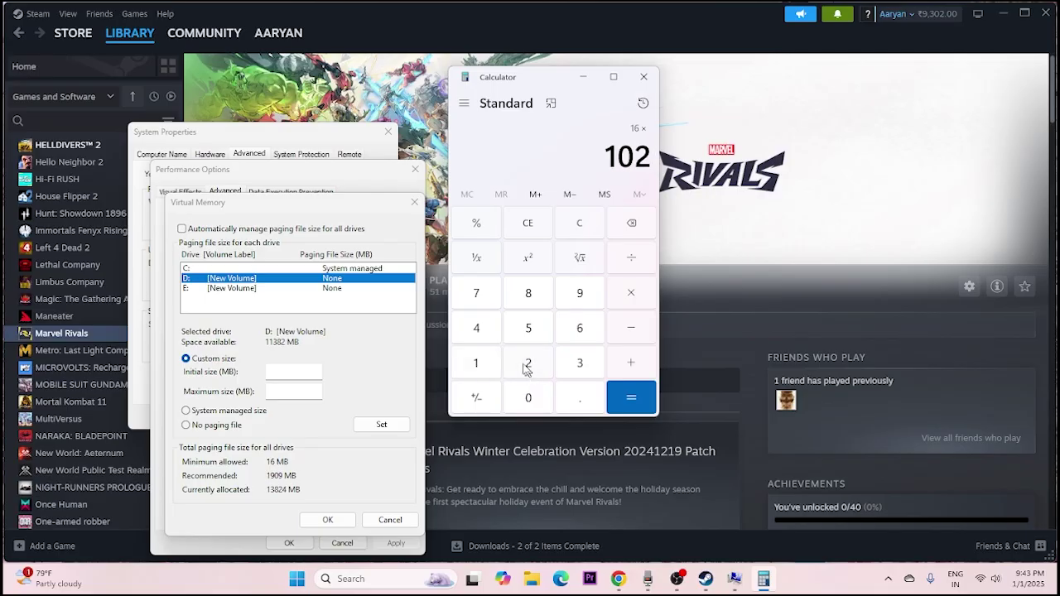
click(485, 330)
click(631, 400)
click(630, 298)
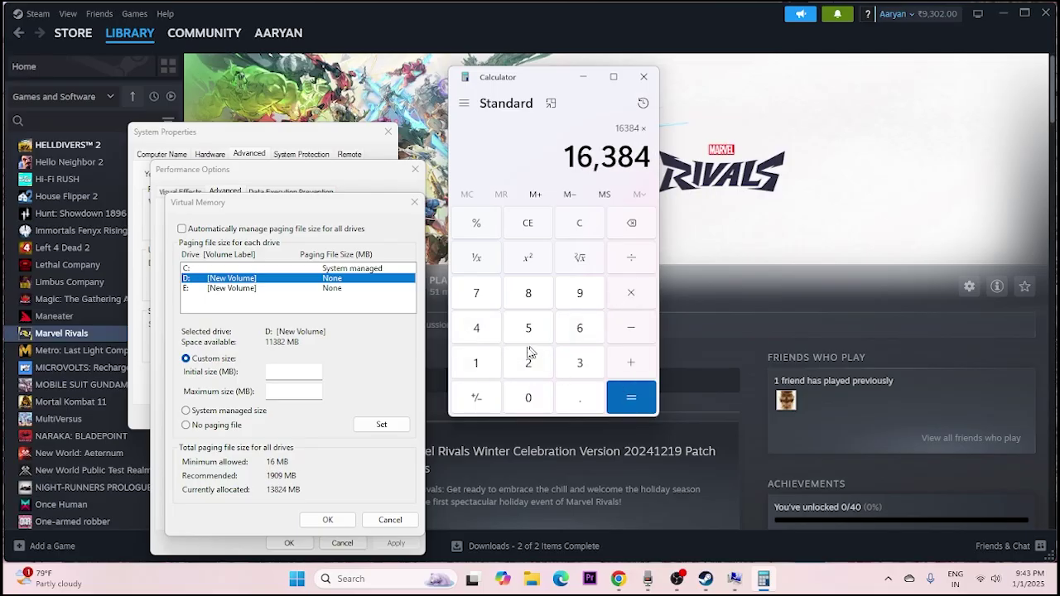
click(476, 364)
click(580, 398)
click(529, 330)
click(632, 398)
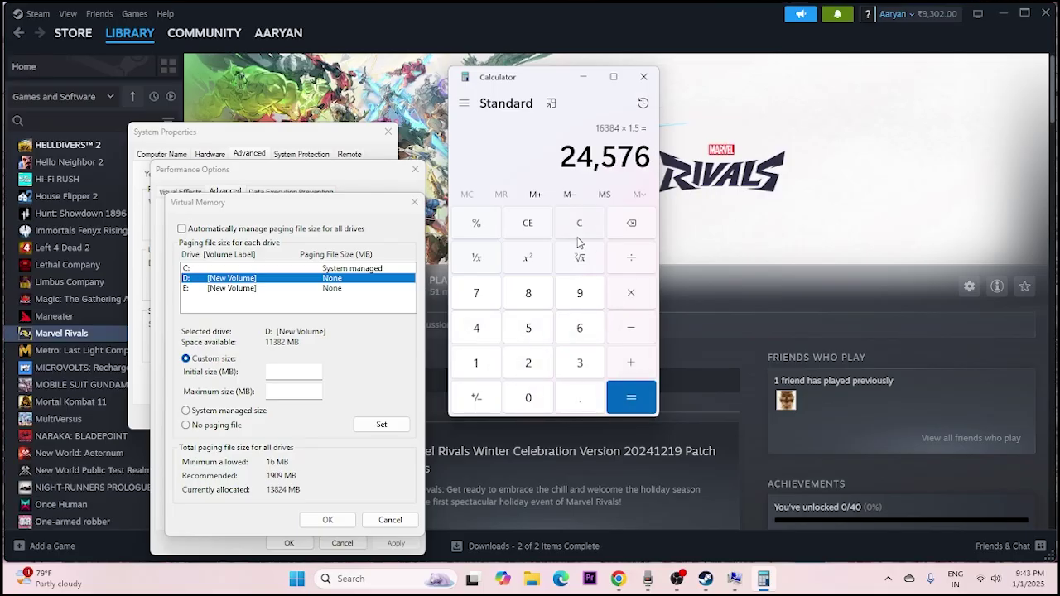
- Copy the calculated result 24,576 into the initial paging file size for drive D:
drag(560, 157, 651, 157)
right_click(625, 164)
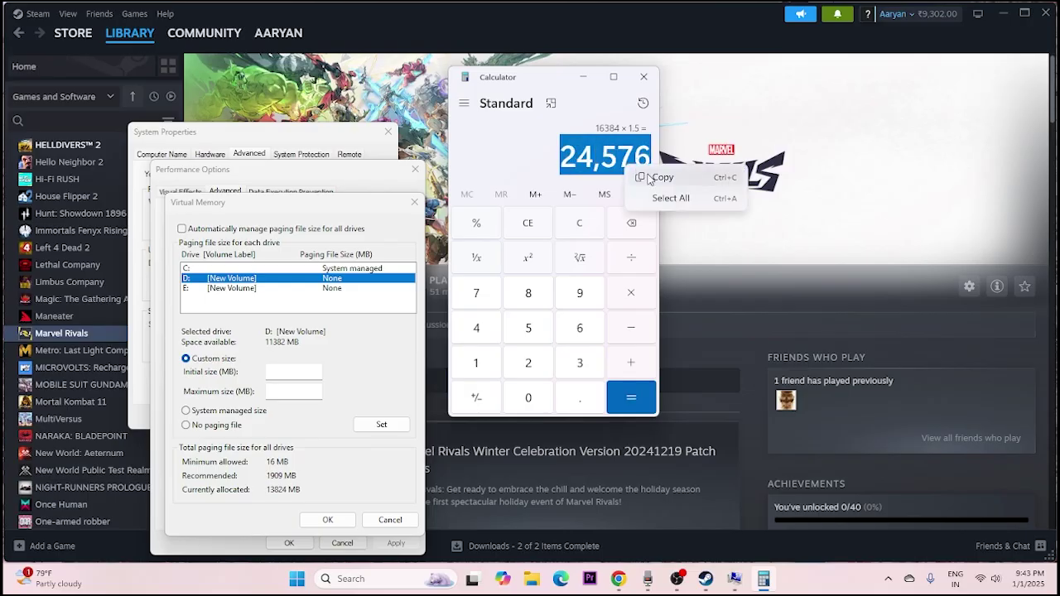
click(663, 174)
click(294, 372)
right_click(319, 374)
click(339, 247)
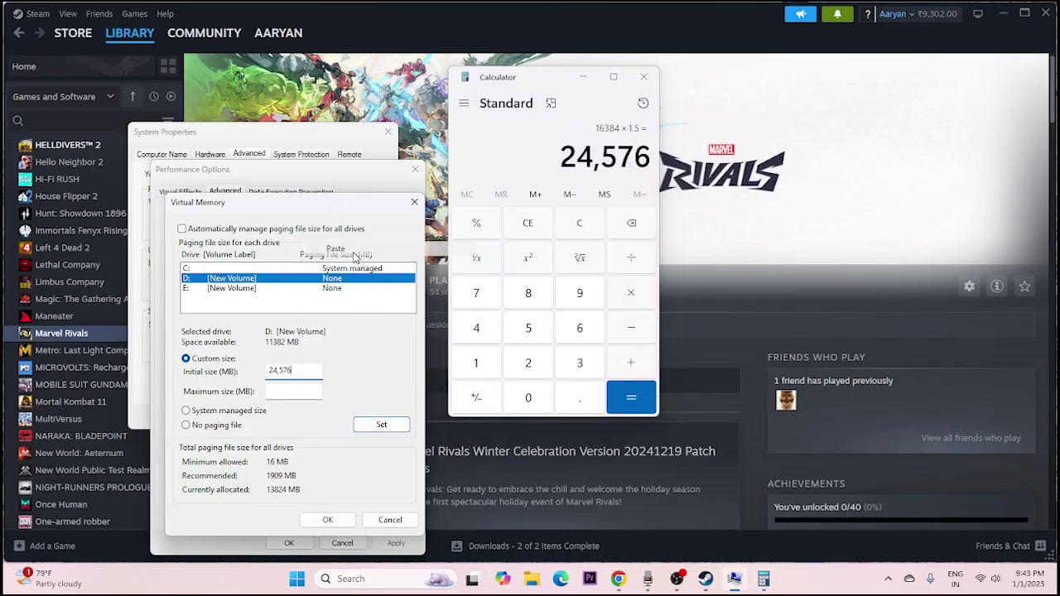
key(Tab)
- Clear Calculator, multiply 16 by 1024 again and multiply the result by 3
click(530, 230)
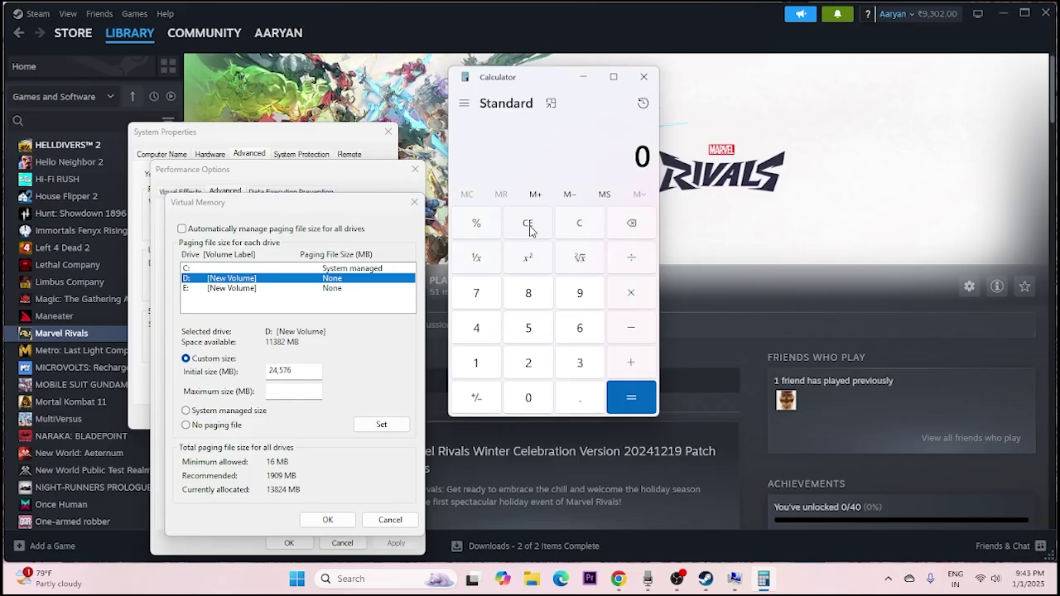
click(487, 369)
click(588, 333)
click(476, 363)
click(528, 398)
click(528, 363)
click(476, 328)
click(631, 396)
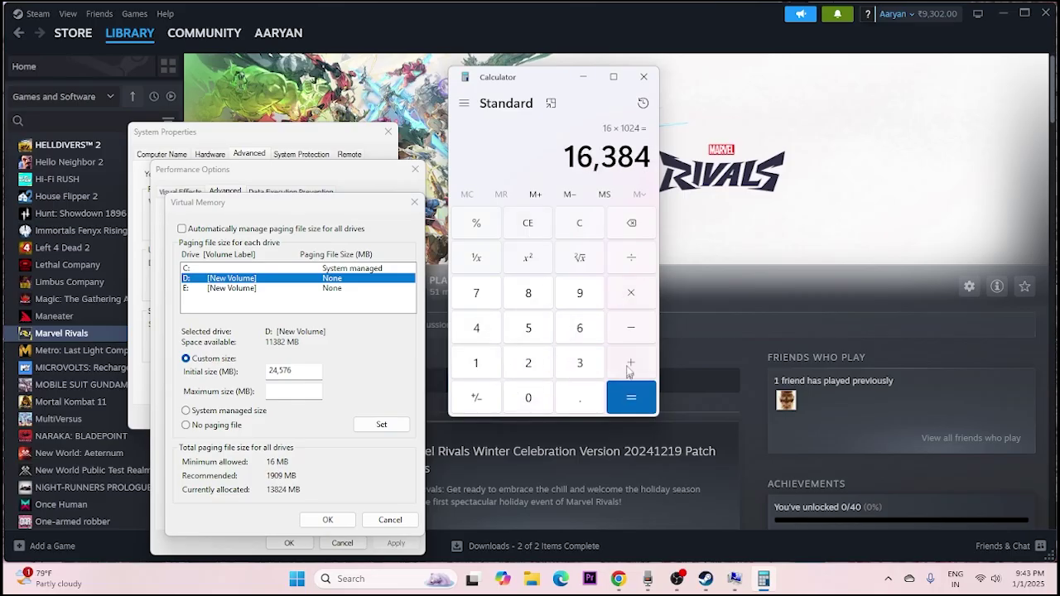
click(635, 299)
click(585, 361)
click(625, 395)
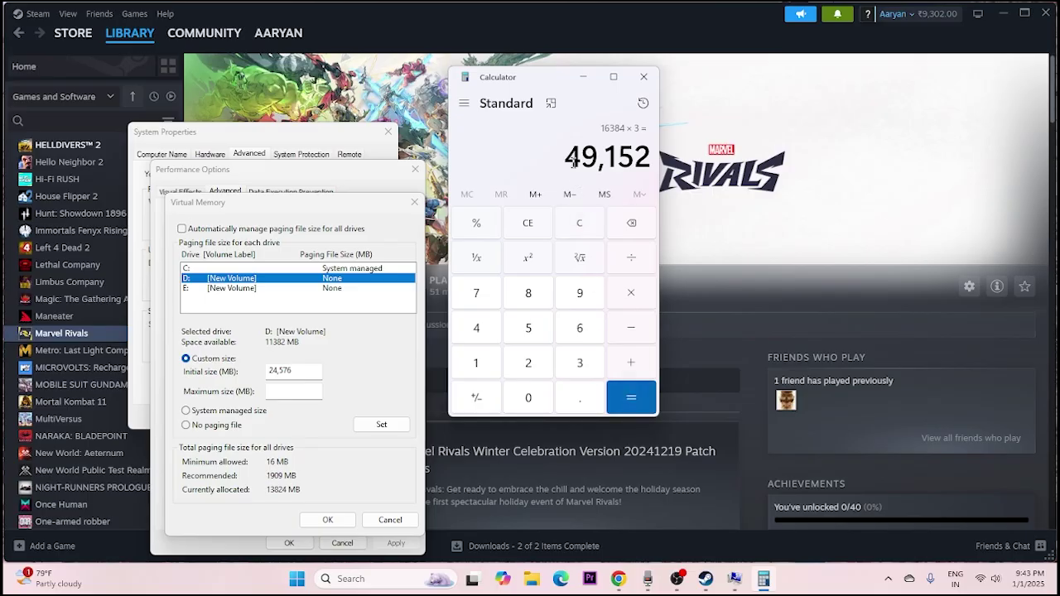
- Copy the calculated result 49,152 into the maximum paging file size for drive D:
key(ctrl+c)
key(ctrl+c)
key(ctrl+c)
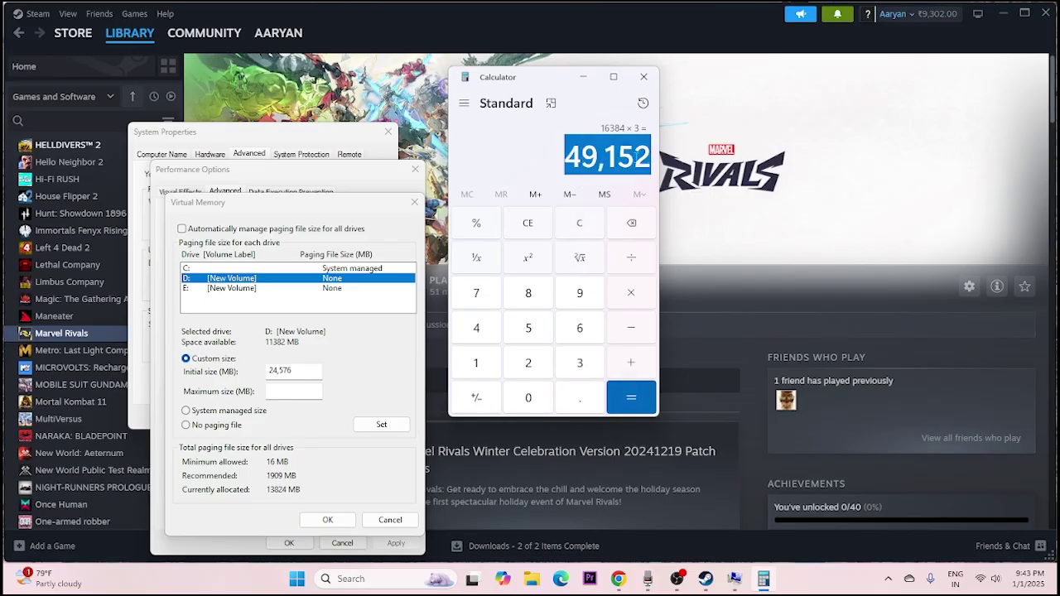
right_click(633, 157)
click(663, 168)
right_click(296, 386)
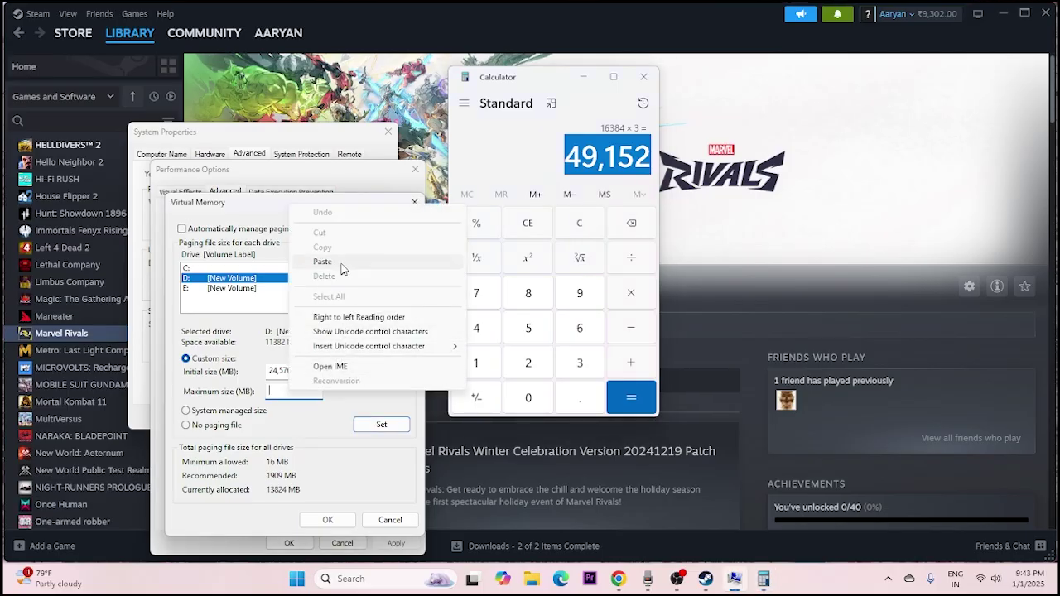
click(322, 262)
- Confirm the Virtual Memory and Performance Options dialogs, and close System Properties and Calculator
click(327, 519)
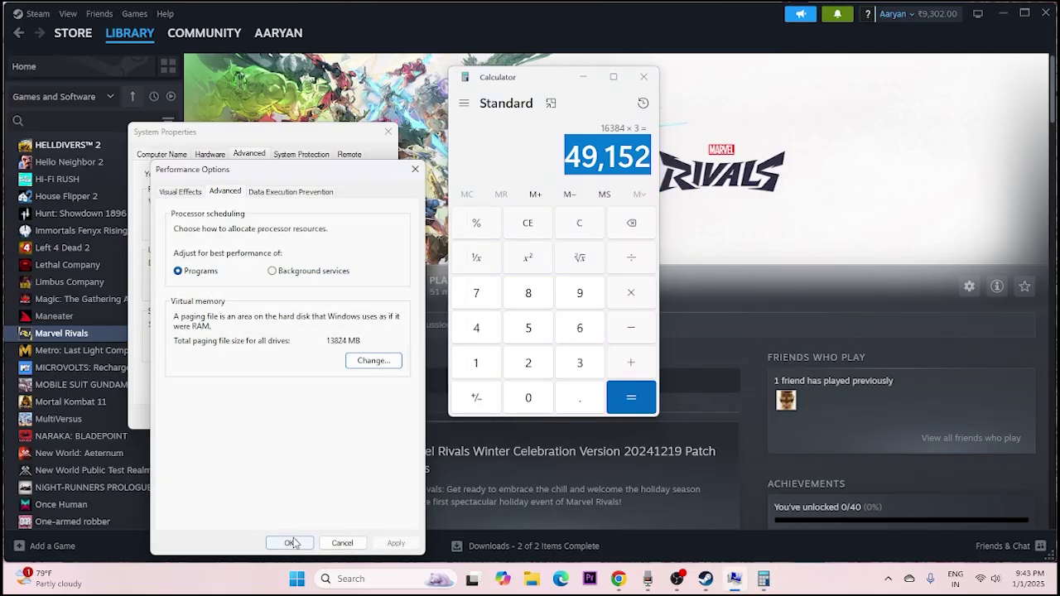
click(289, 543)
click(388, 133)
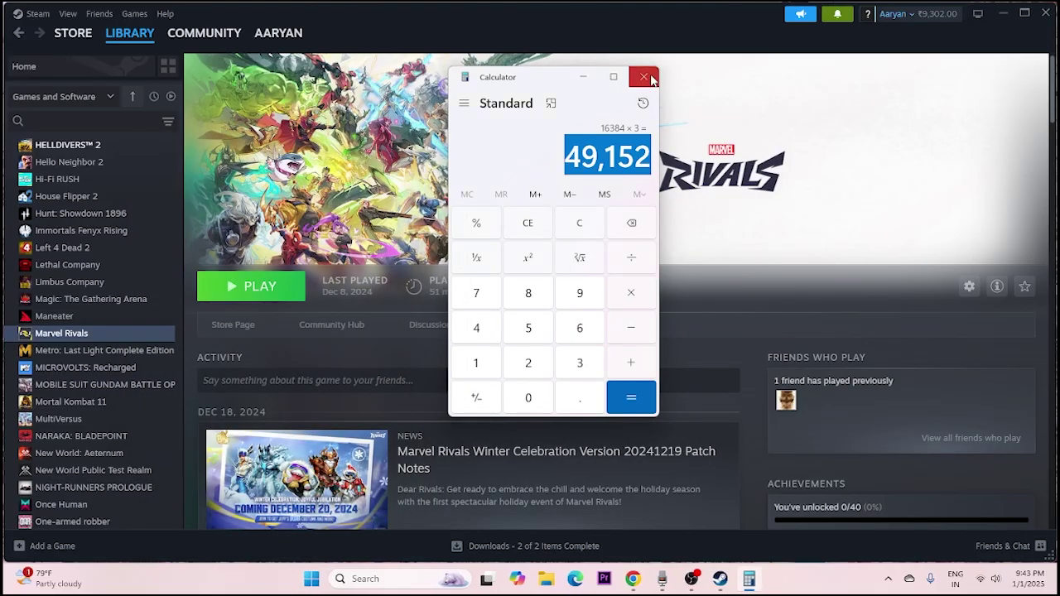
click(644, 76)
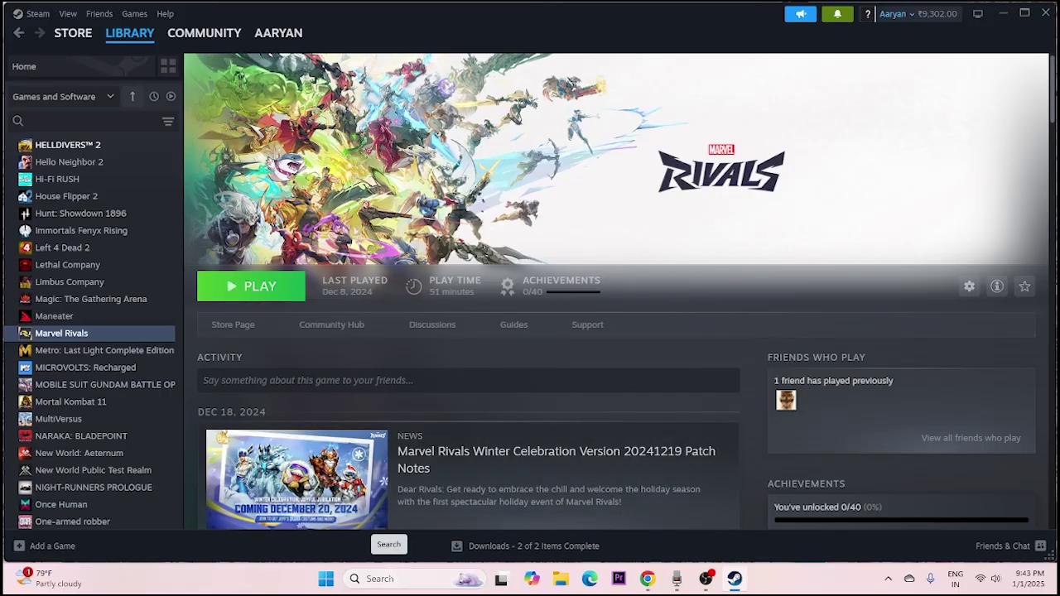
- Open the Windows graphics settings and start adding a desktop app to the custom application settings
click(385, 578)
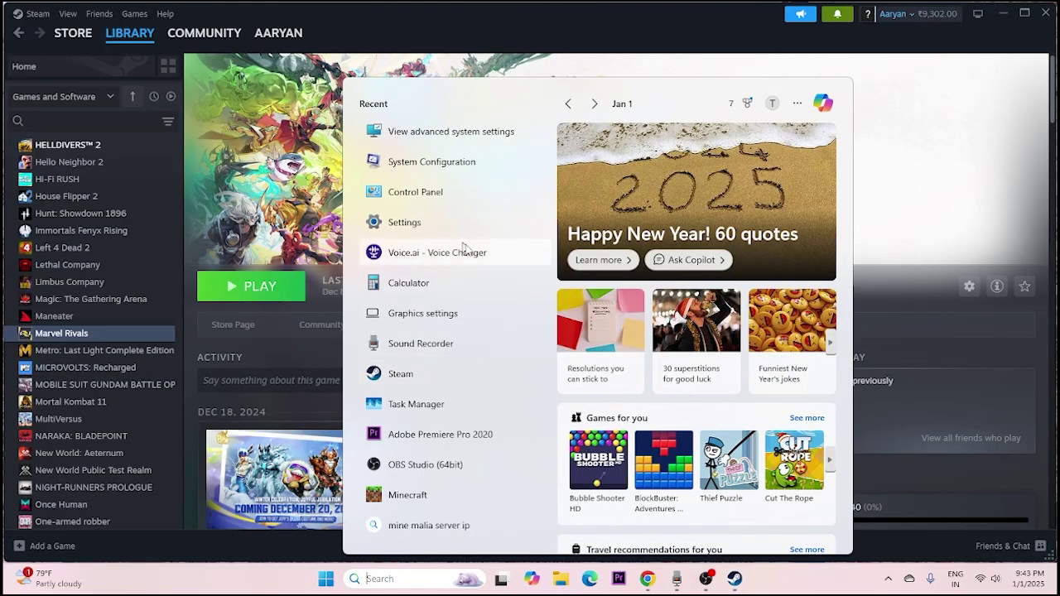
click(425, 314)
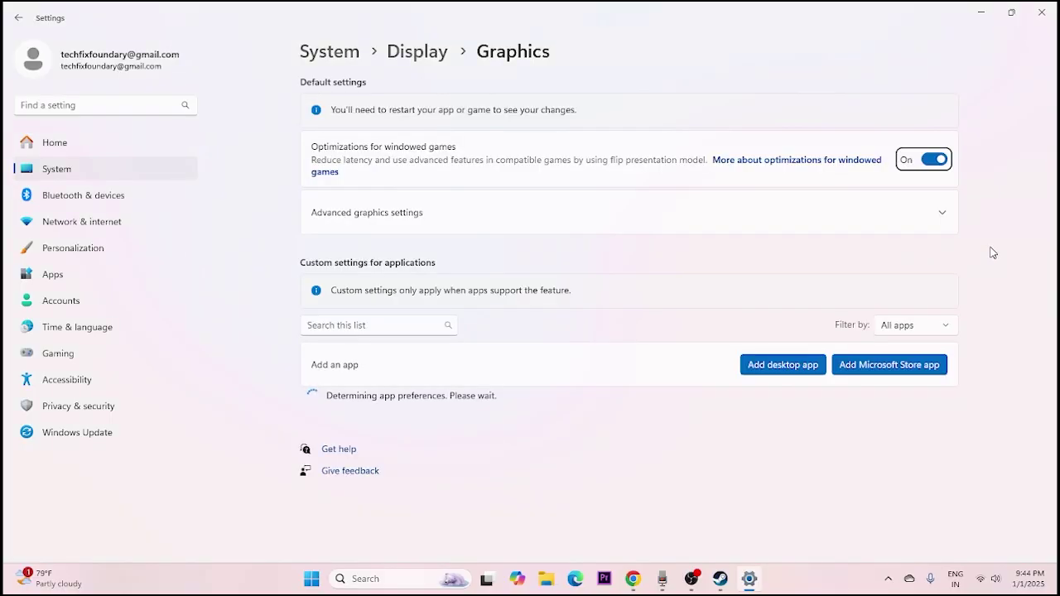
click(770, 371)
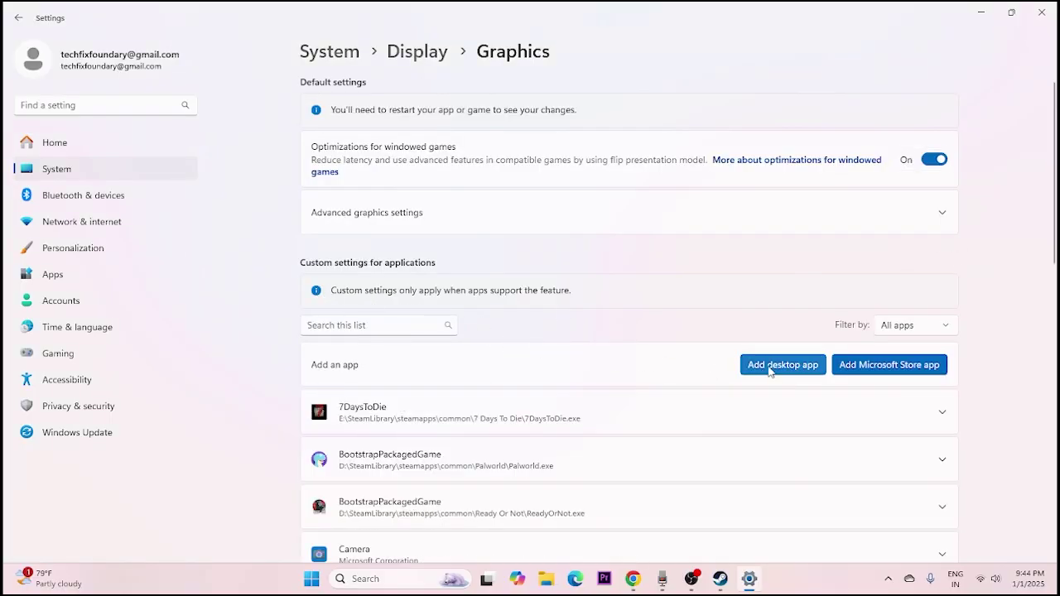
- Choose MarvelRivals_Launcher from D:\SteamLibrary\steamapps\common\MarvelRivals as the desktop app to add
click(66, 215)
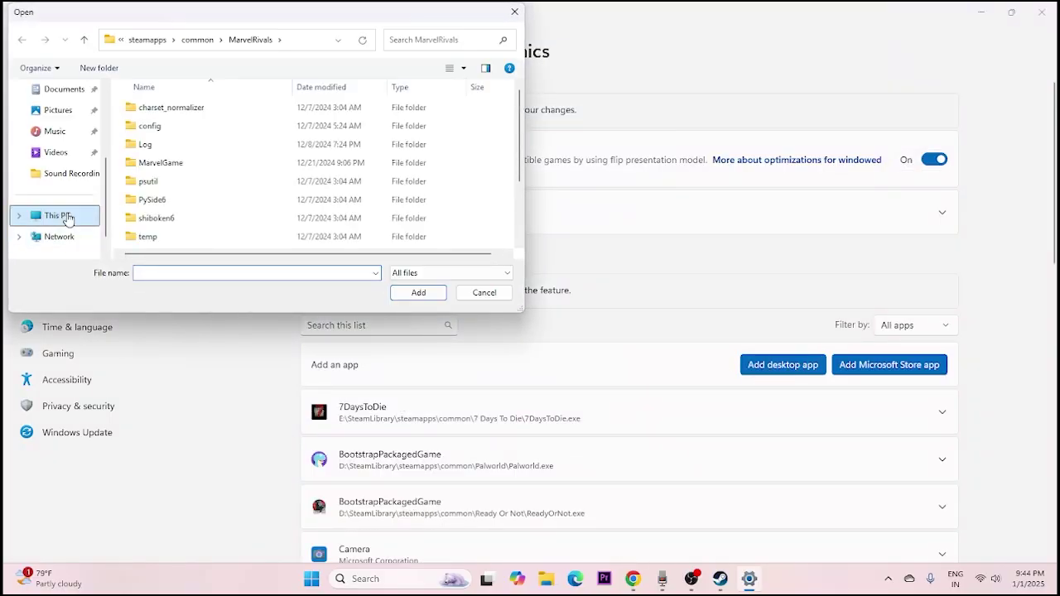
double_click(363, 122)
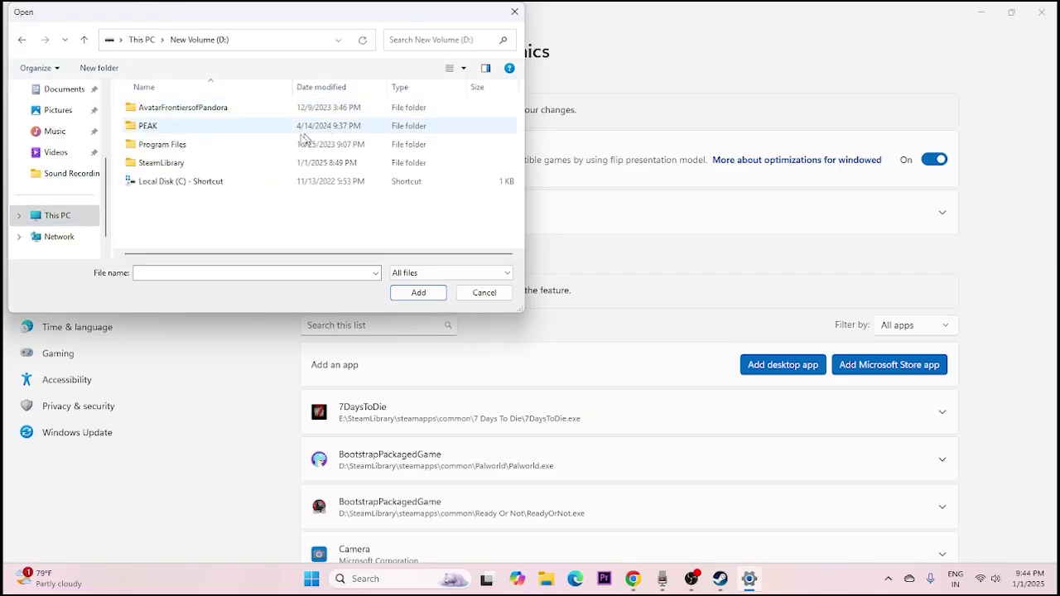
double_click(184, 163)
double_click(166, 109)
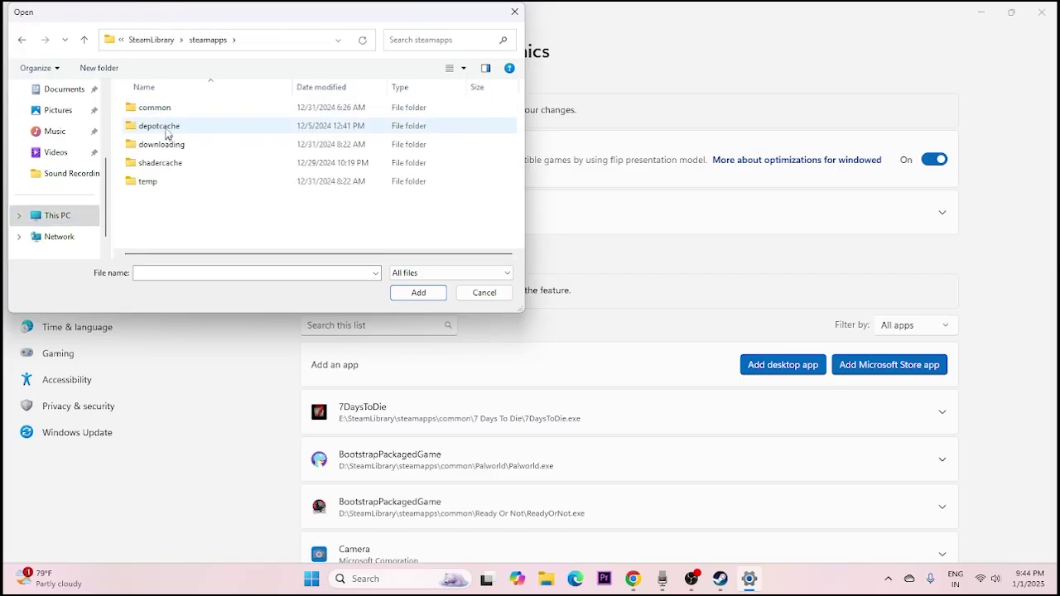
double_click(166, 109)
scroll(172, 167, down, 1)
scroll(171, 167, down, 6)
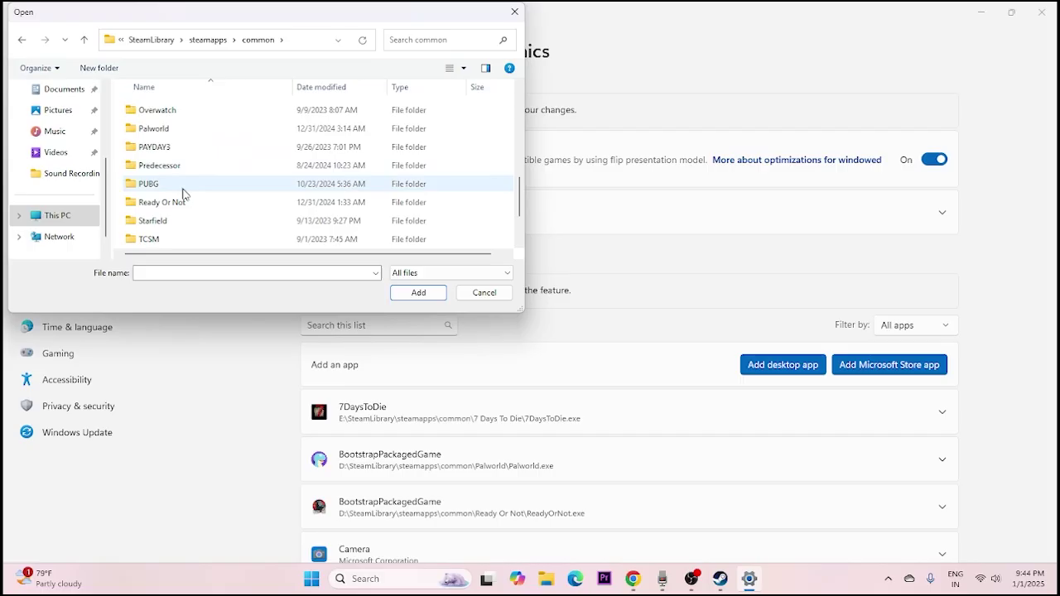
scroll(180, 168, up, 2)
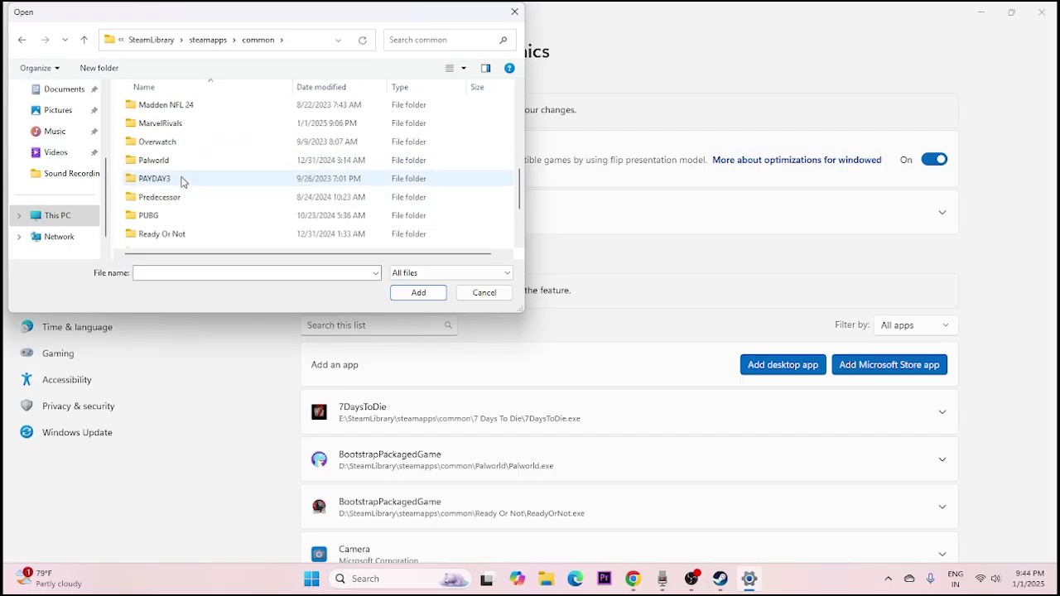
double_click(176, 126)
scroll(207, 178, down, 2)
click(203, 204)
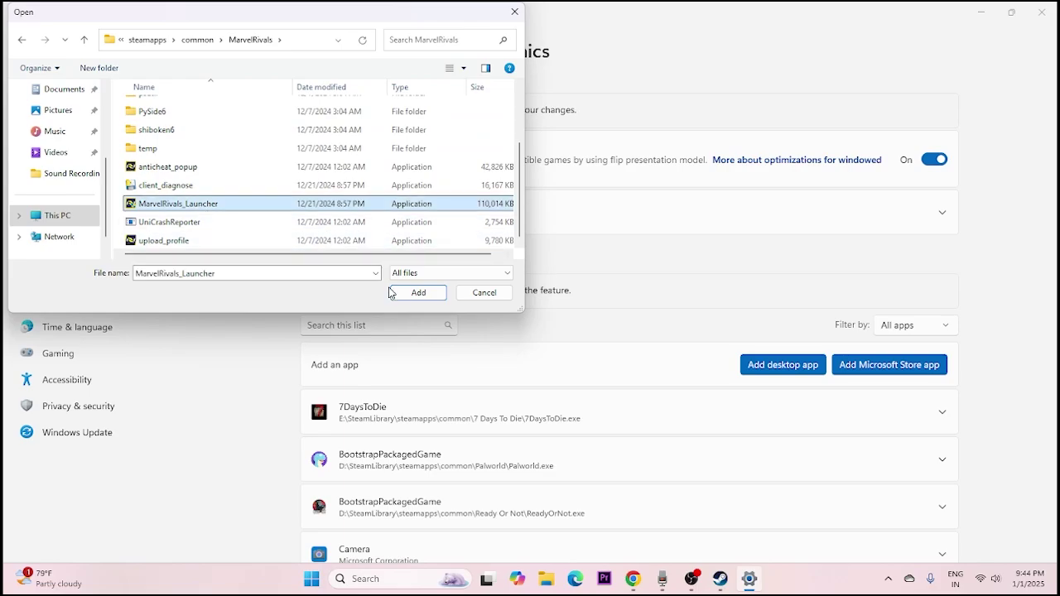
click(398, 294)
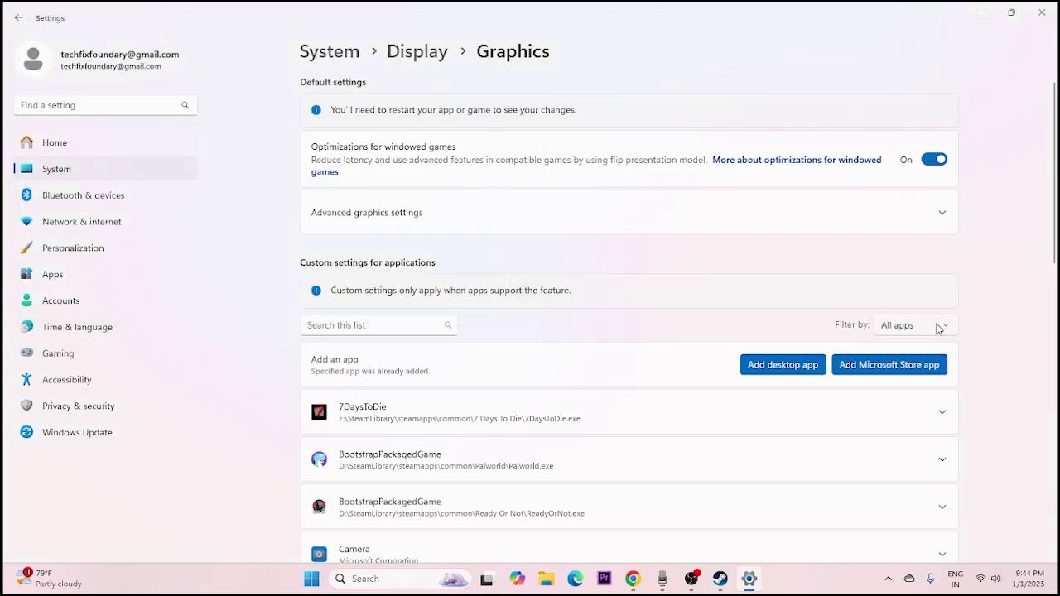
- Set the GPU preference of MarvelRivals_Launcher to High Performance (NVIDIA GeForce GTX 1650 SUPER) and close Settings
scroll(934, 301, down, 4)
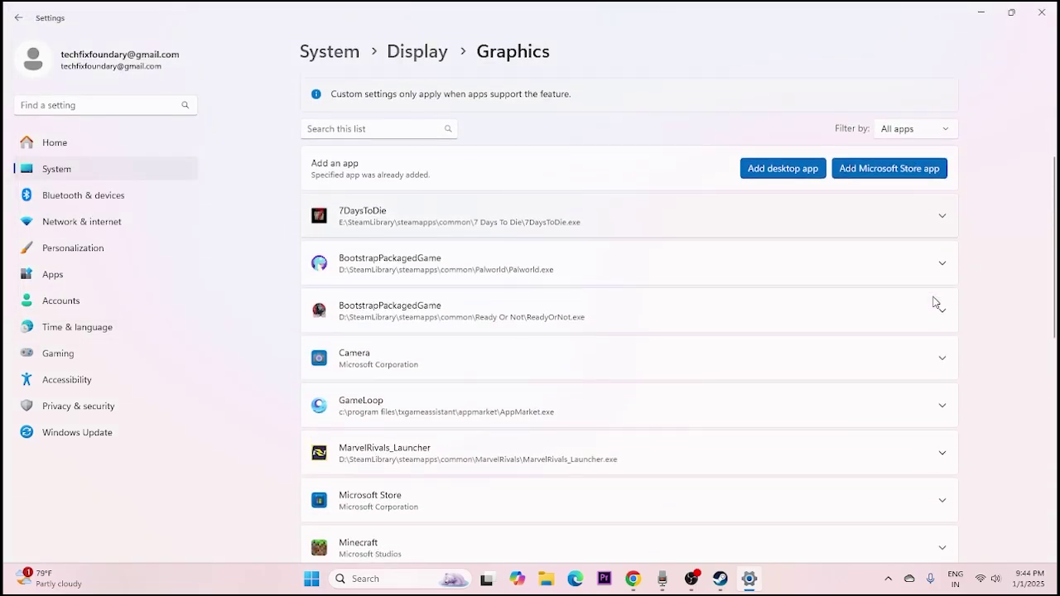
click(936, 357)
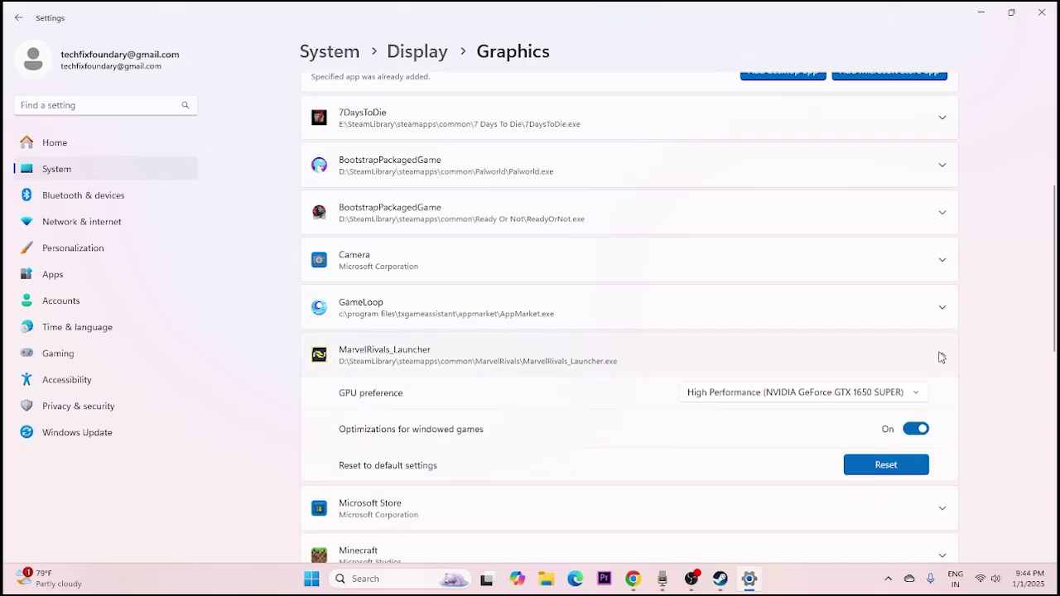
click(916, 398)
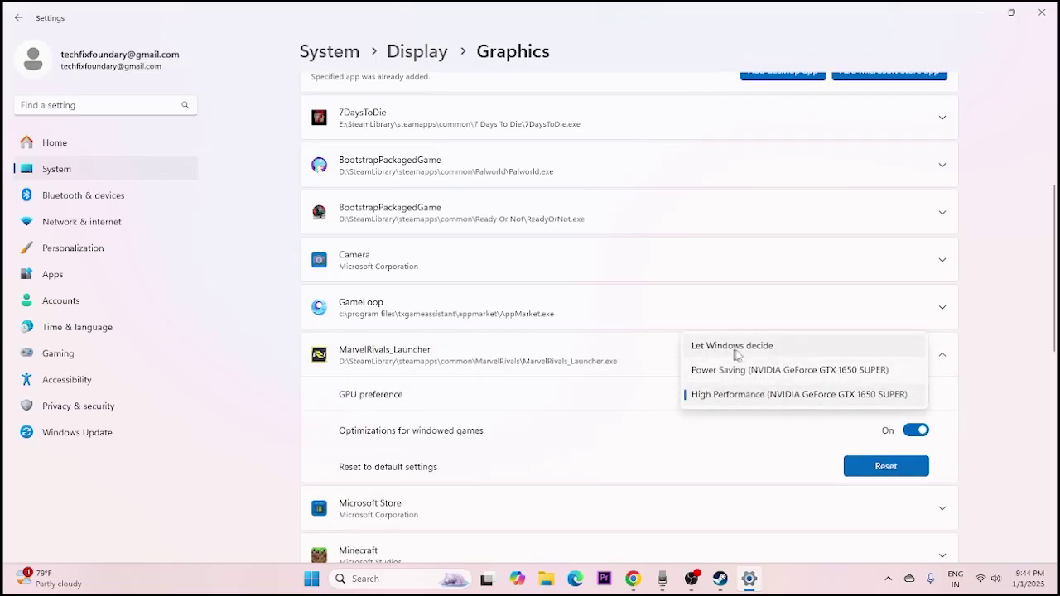
click(787, 348)
click(871, 395)
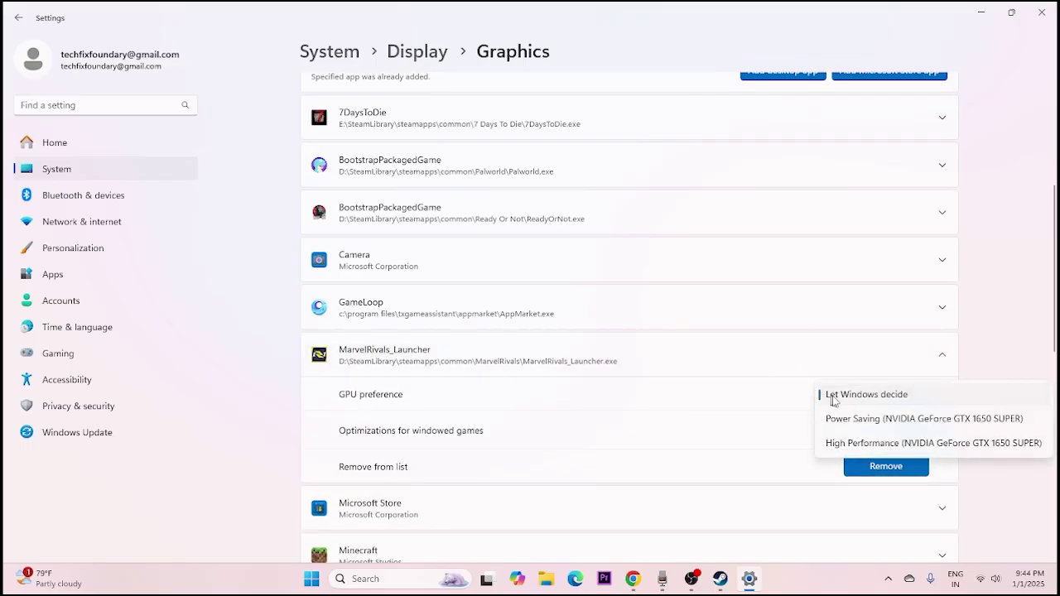
click(870, 445)
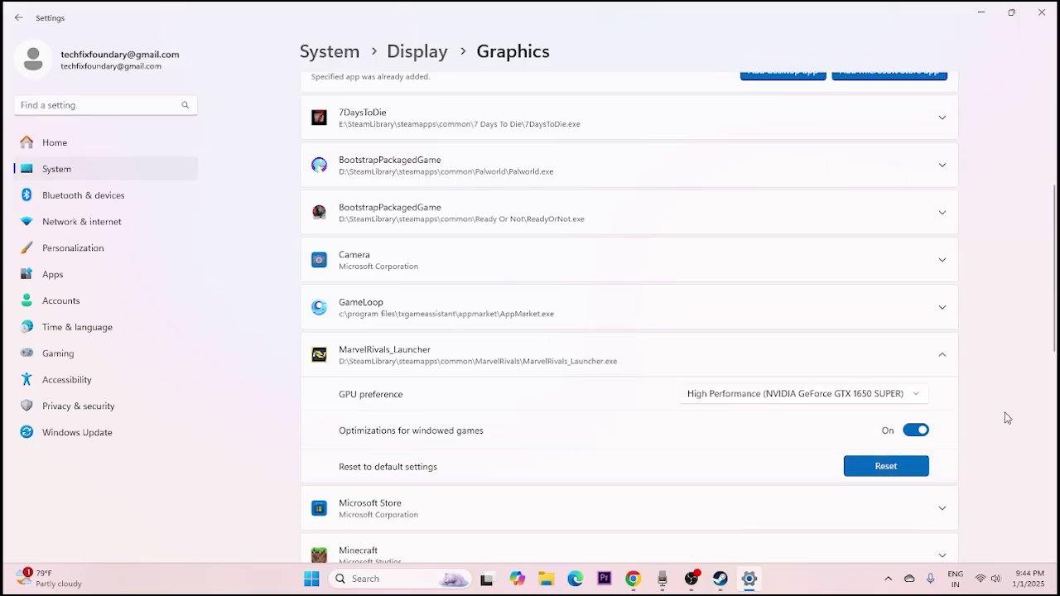
scroll(1004, 419, up, 4)
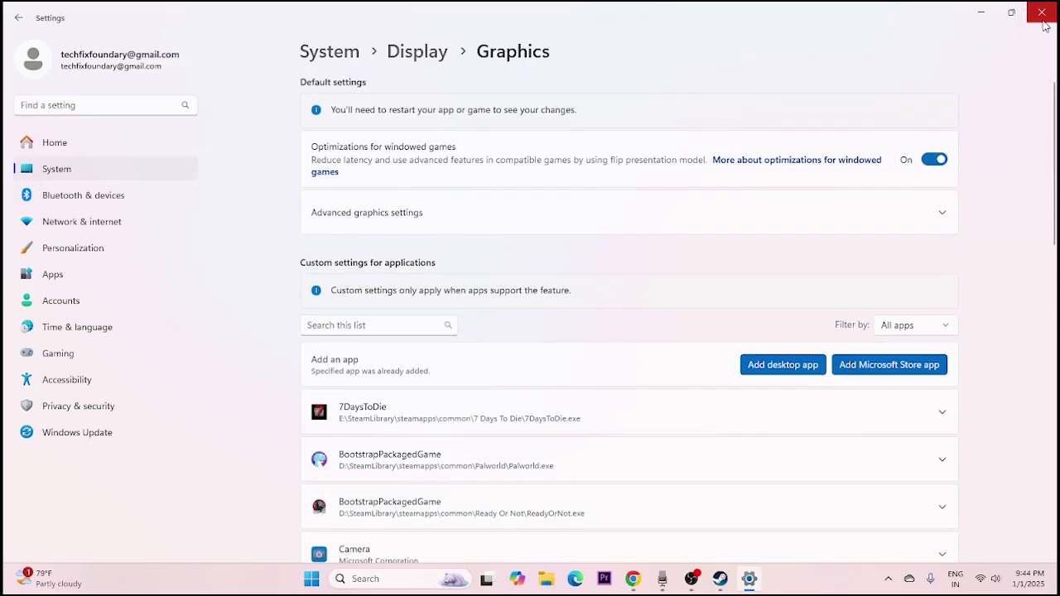
click(1043, 15)
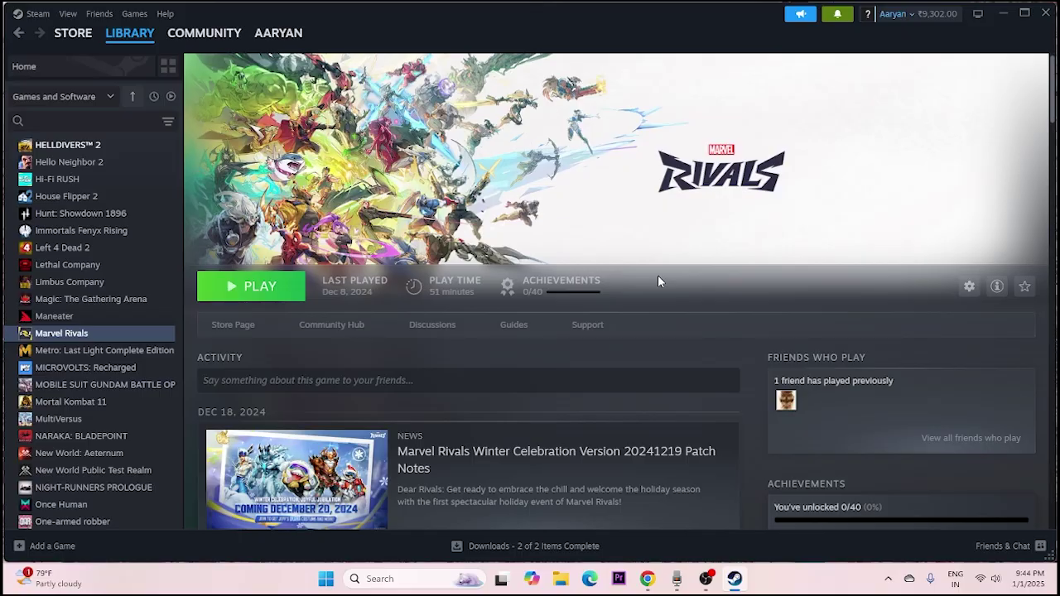
- Switch to Chrome and bring up the Manual Driver Search form on the NVIDIA drivers page
click(647, 578)
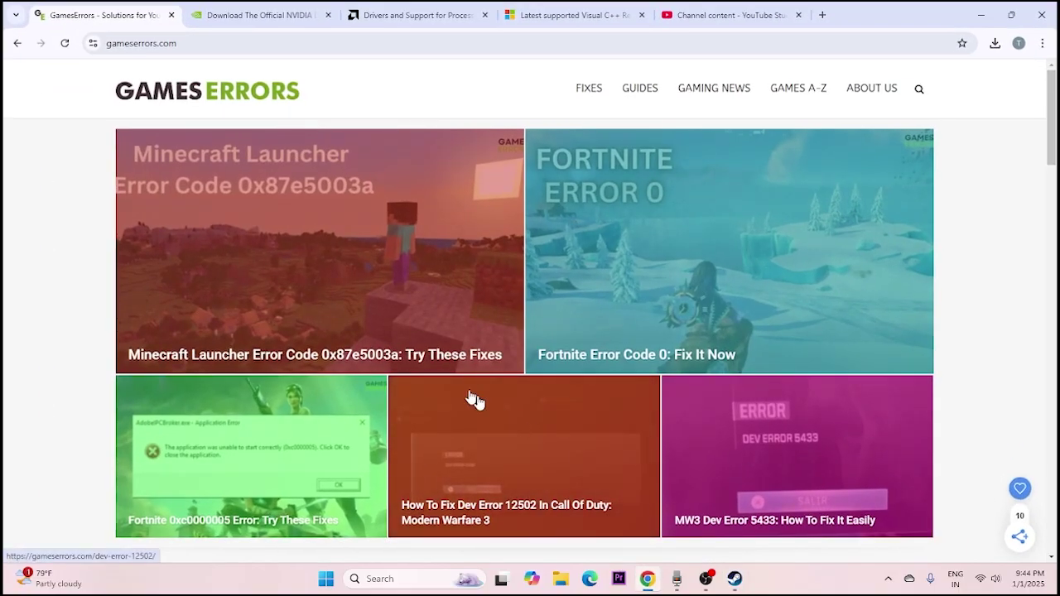
click(263, 10)
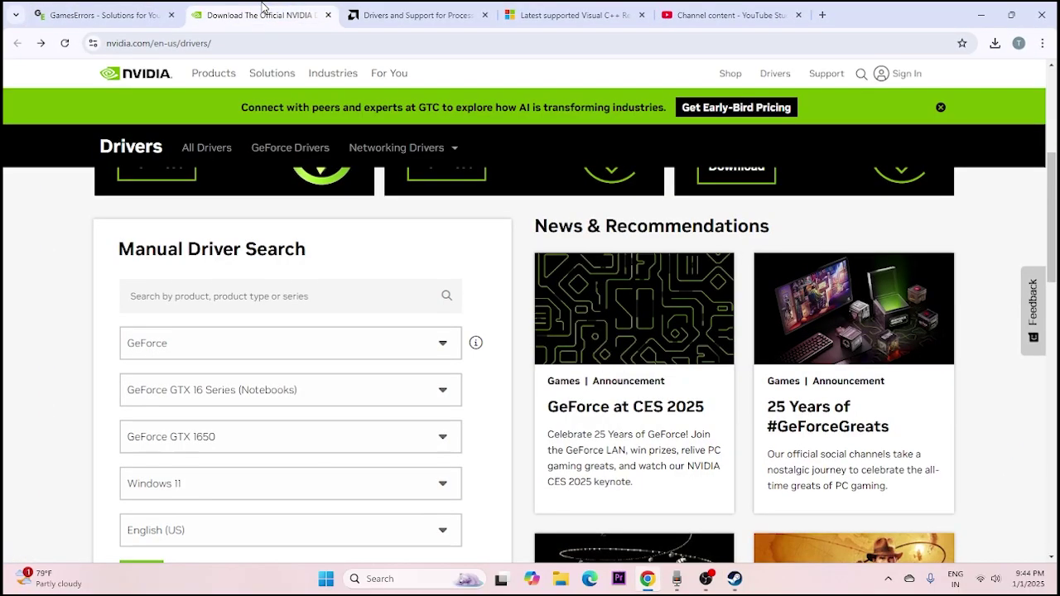
scroll(388, 215, down, 2)
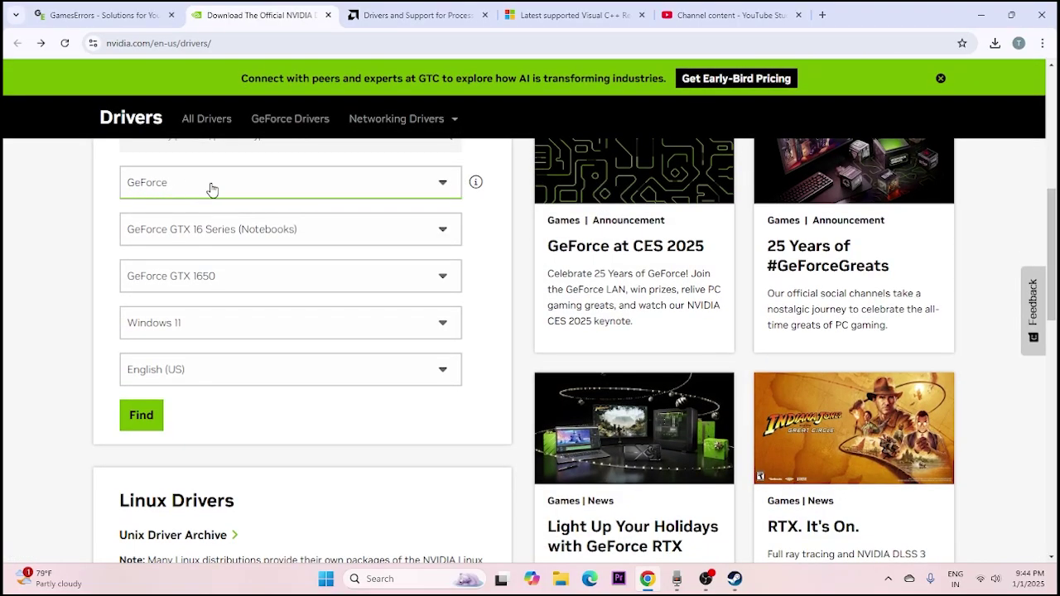
scroll(421, 228, up, 2)
scroll(420, 224, down, 2)
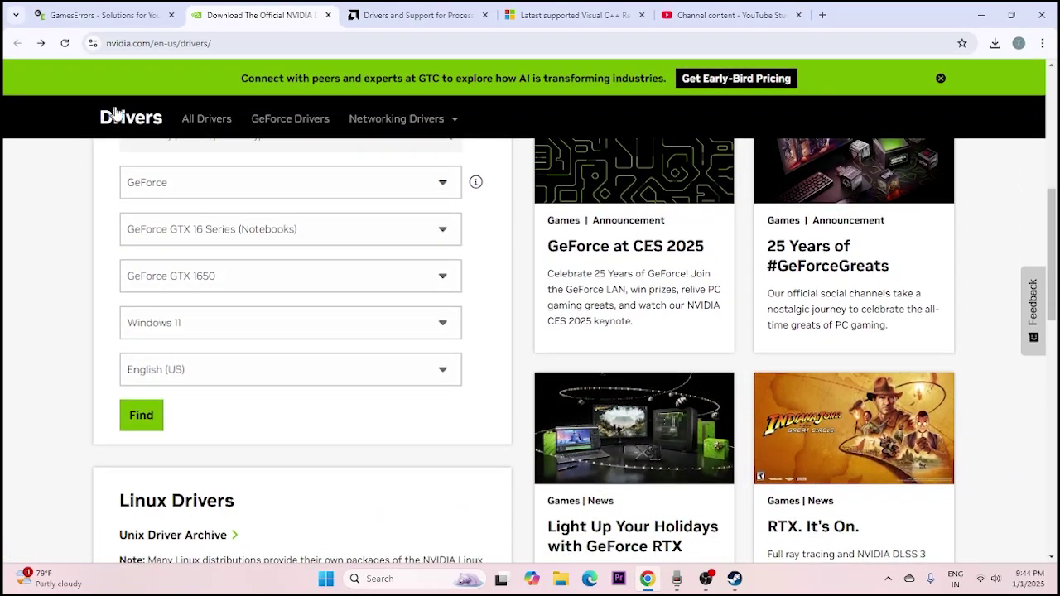
- Choose GeForce as the product type and GeForce 16 Series as the product series in the driver search
click(210, 187)
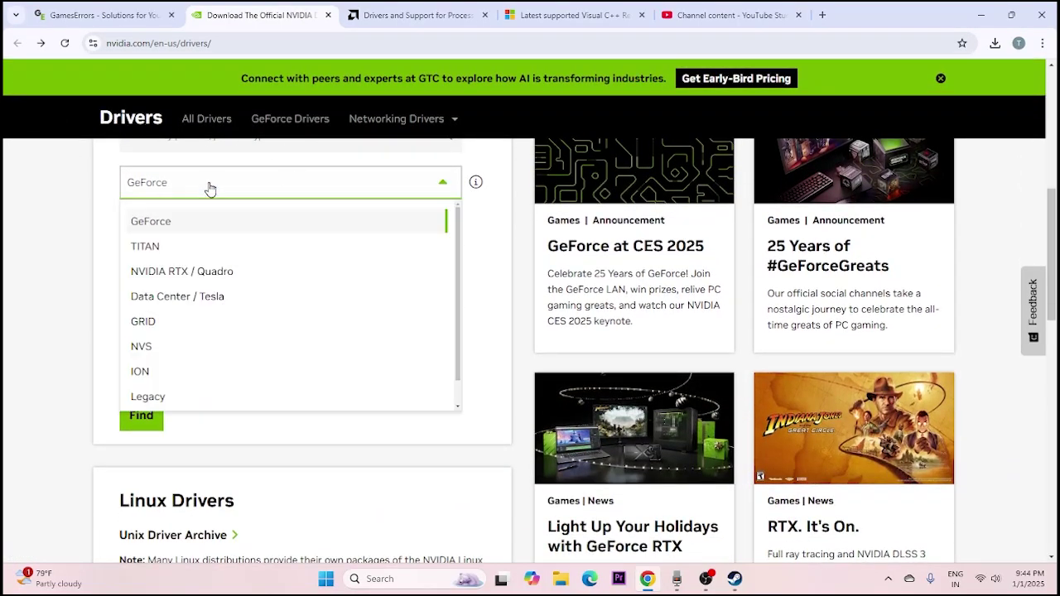
click(171, 226)
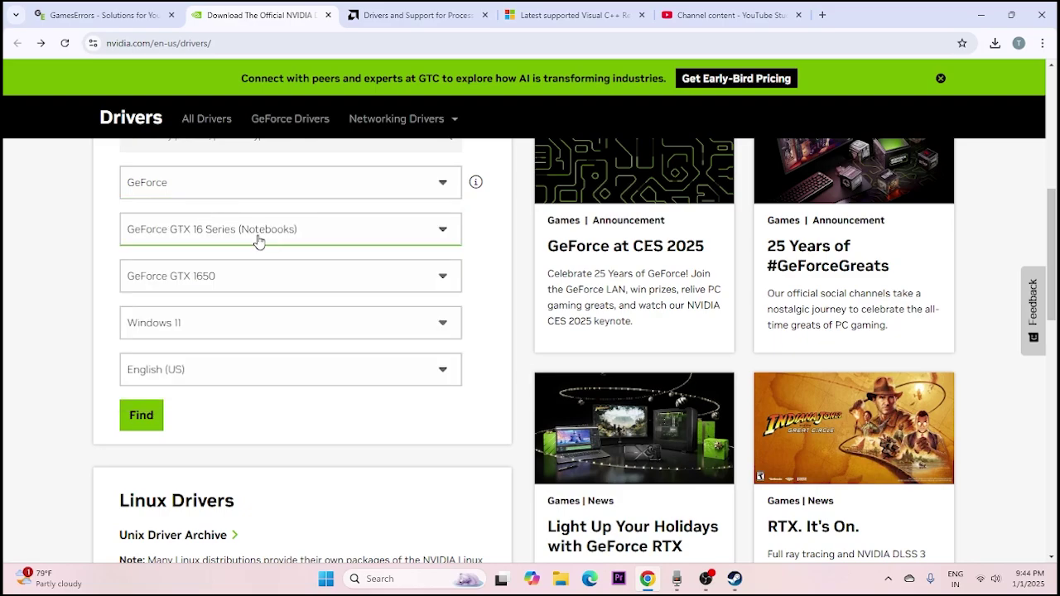
click(336, 233)
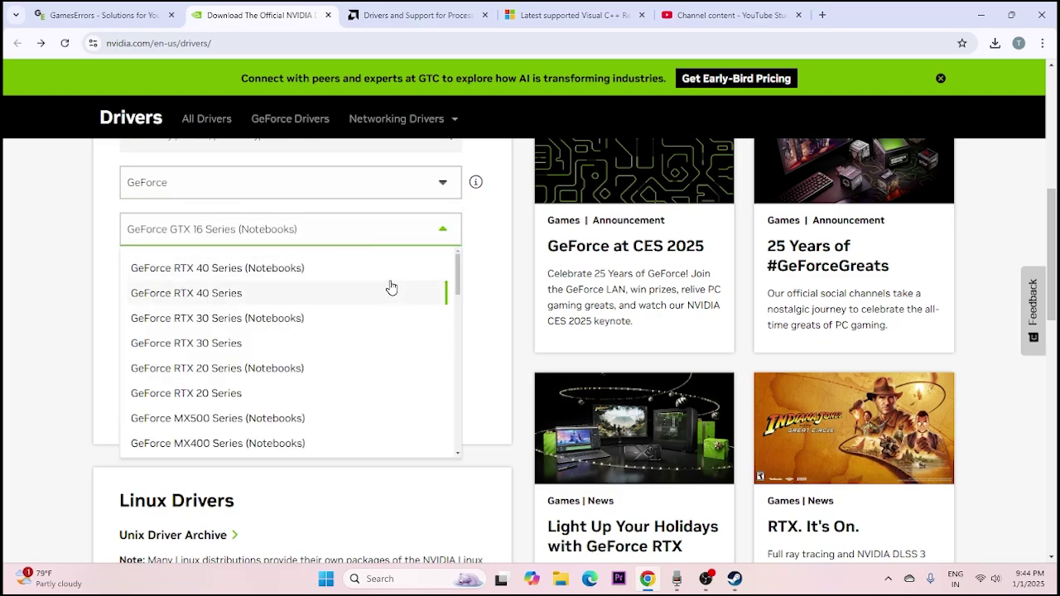
scroll(367, 292, down, 3)
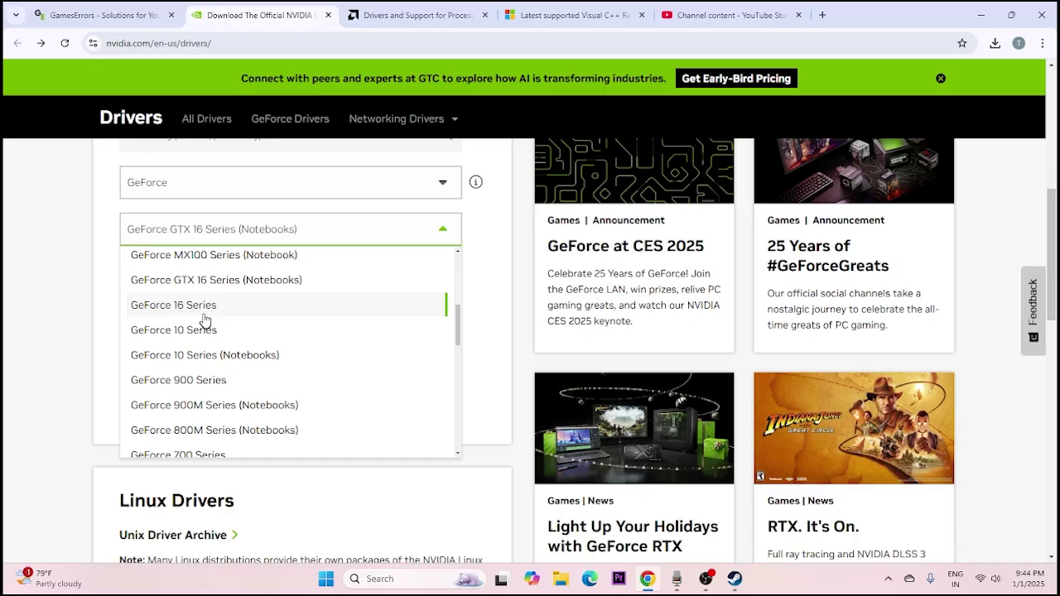
click(242, 306)
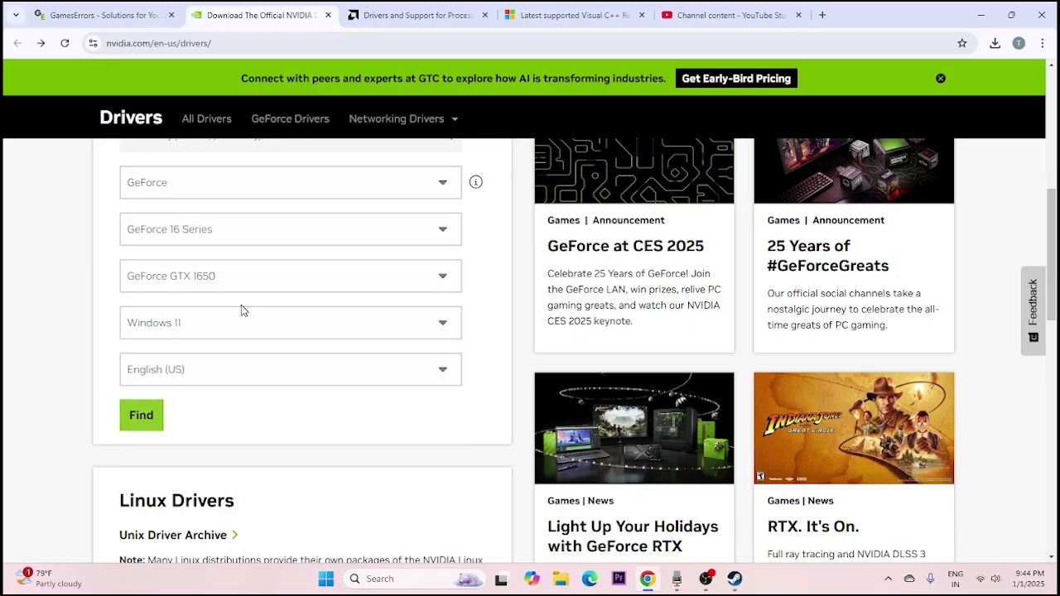
- Choose GeForce GTX 1650 as the product and find its drivers for Windows 11
scroll(406, 227, down, 2)
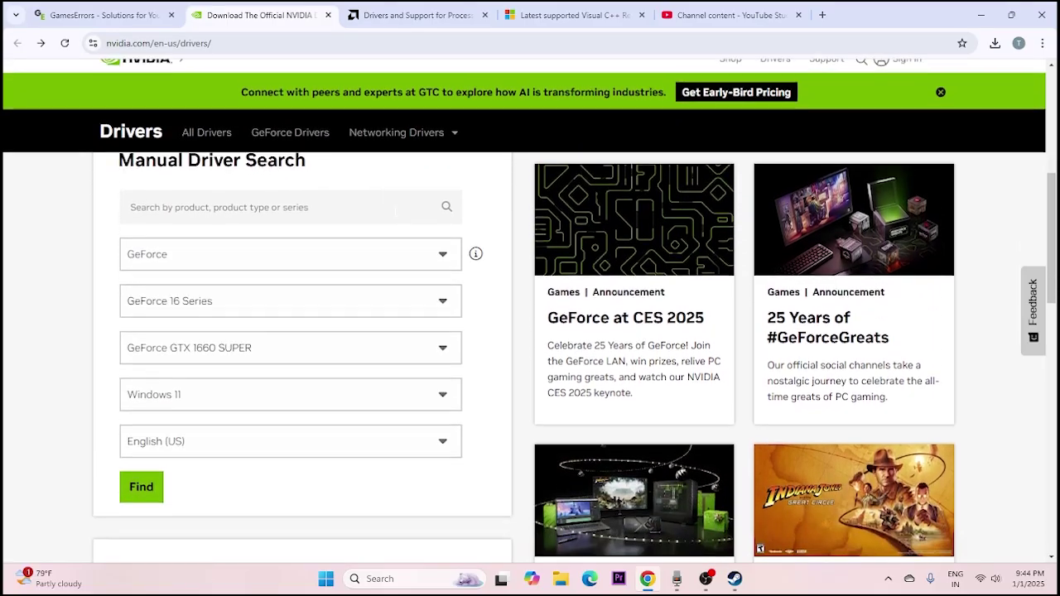
click(274, 270)
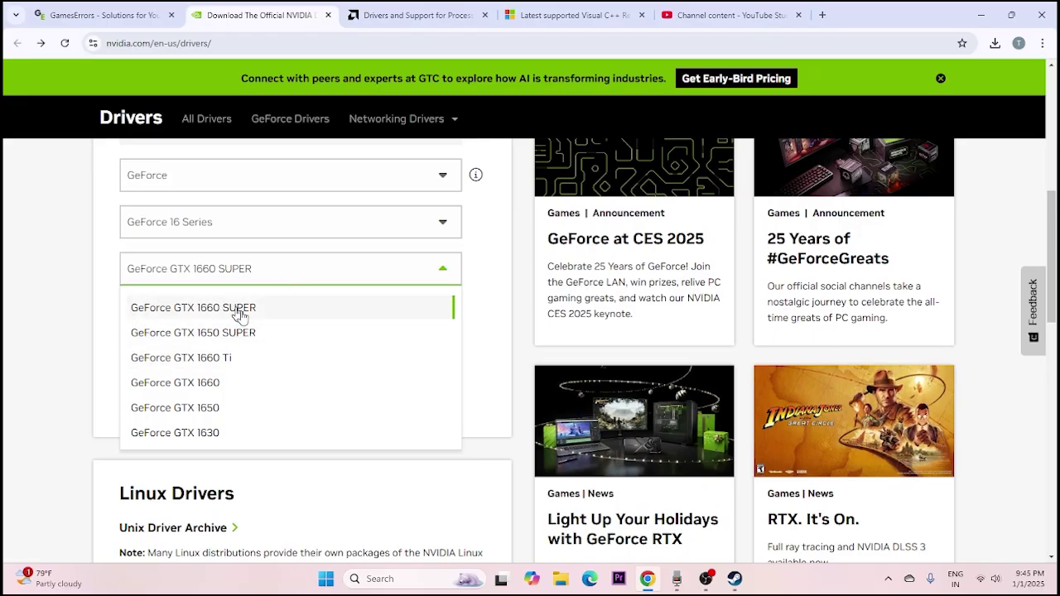
click(235, 415)
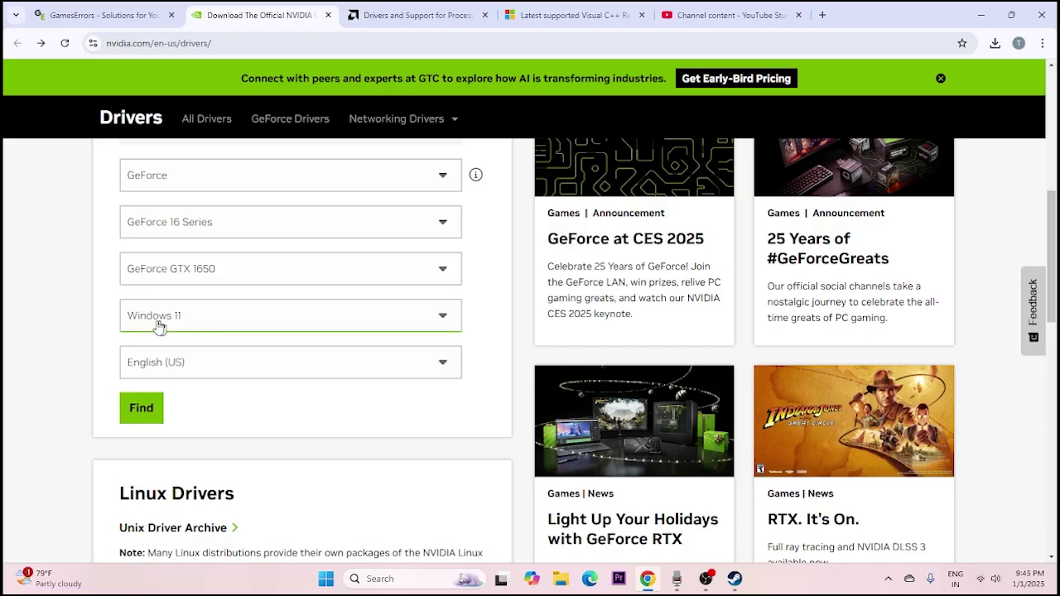
click(141, 410)
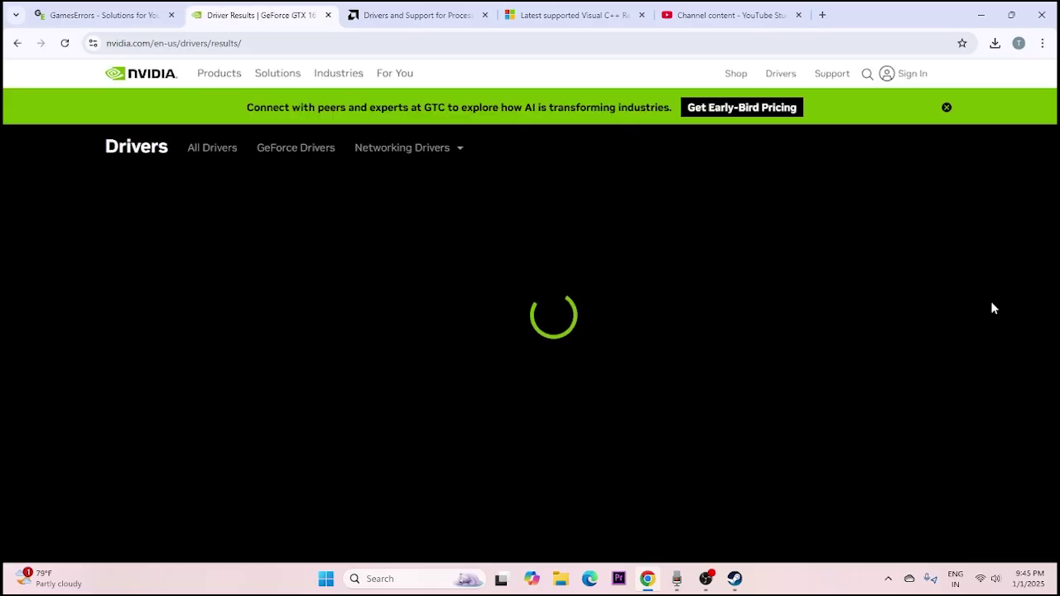
- Examine the version, release date and file size of the NVIDIA Studio Driver in the driver results
scroll(324, 373, down, 2)
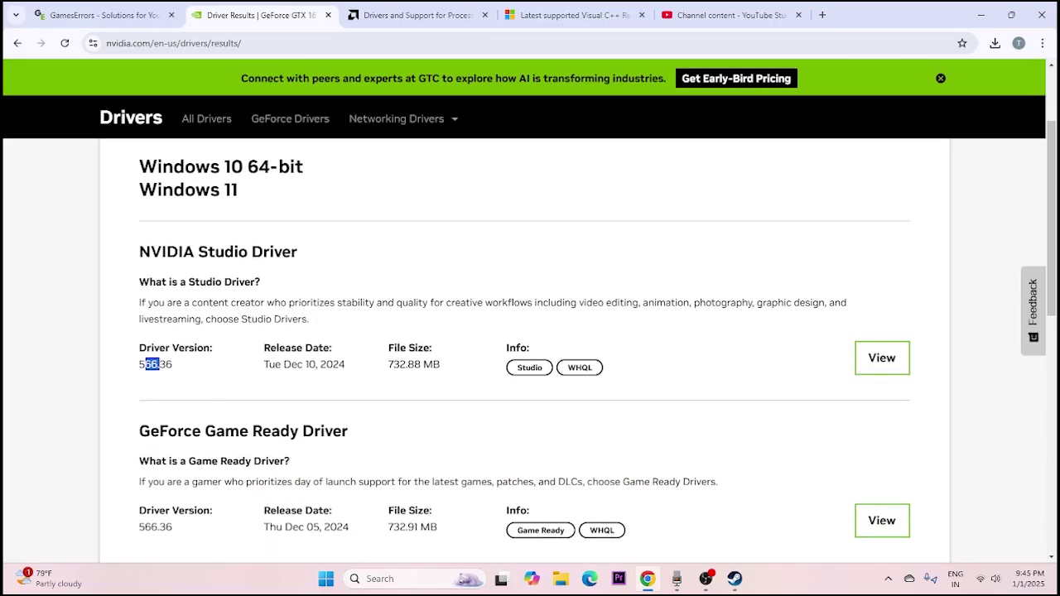
click(190, 375)
drag(284, 365, 401, 365)
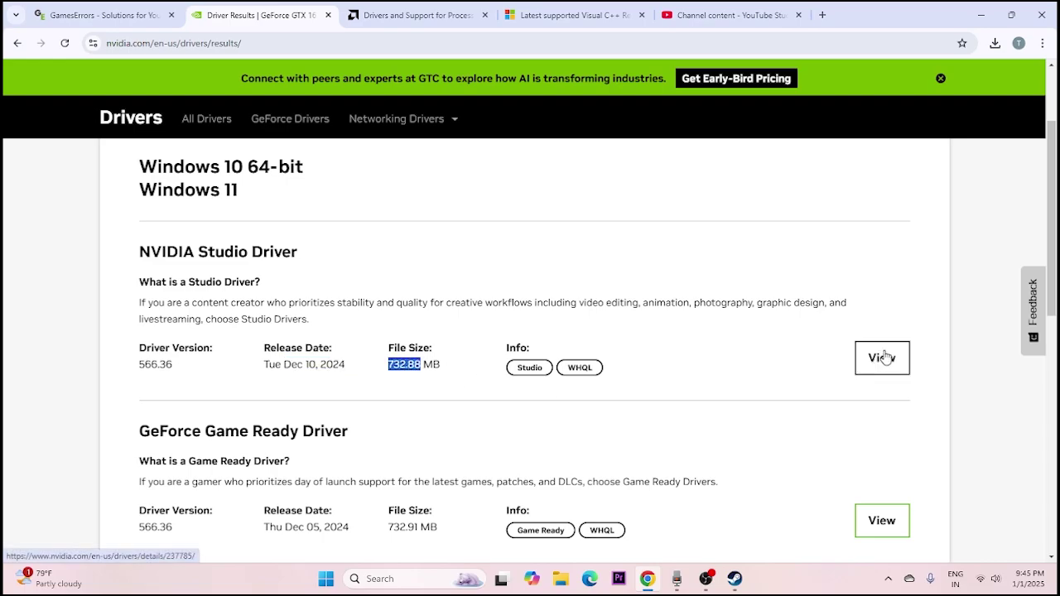
- Go to the AMD drivers and support page and select Graphics in the product list
click(442, 10)
scroll(289, 298, up, 7)
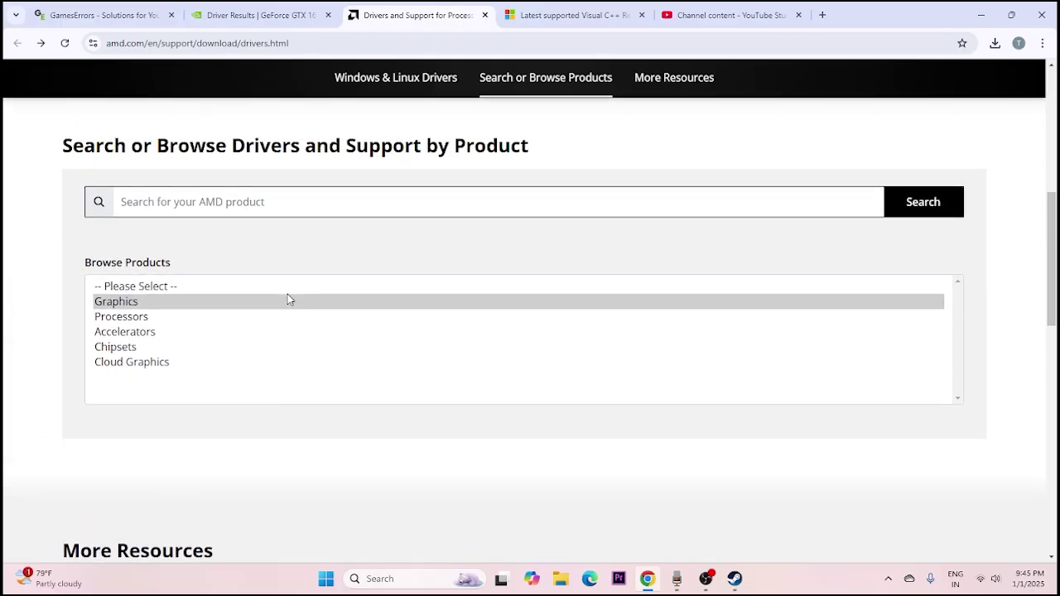
scroll(290, 300, down, 1)
scroll(289, 299, down, 3)
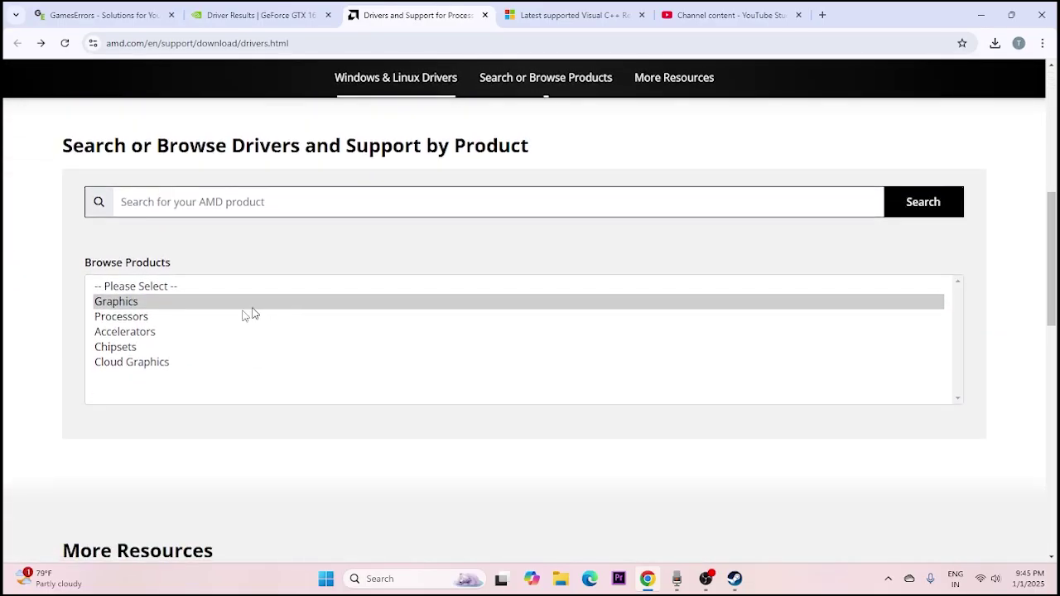
click(149, 304)
scroll(269, 328, down, 2)
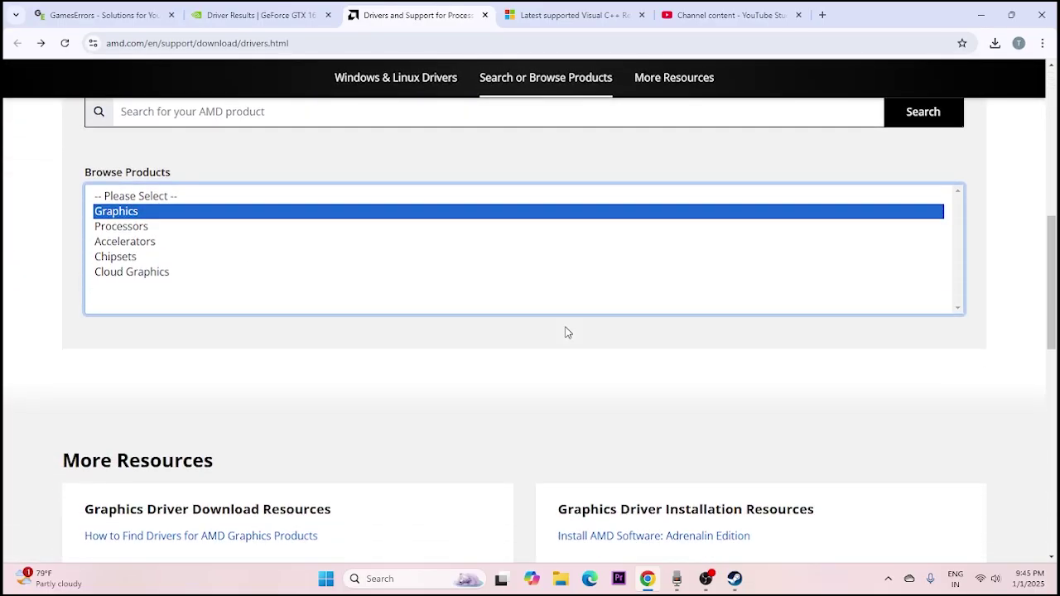
- Try the AMD product search with the search field empty and reselect Graphics in the product list
scroll(326, 241, up, 1)
scroll(326, 241, up, 2)
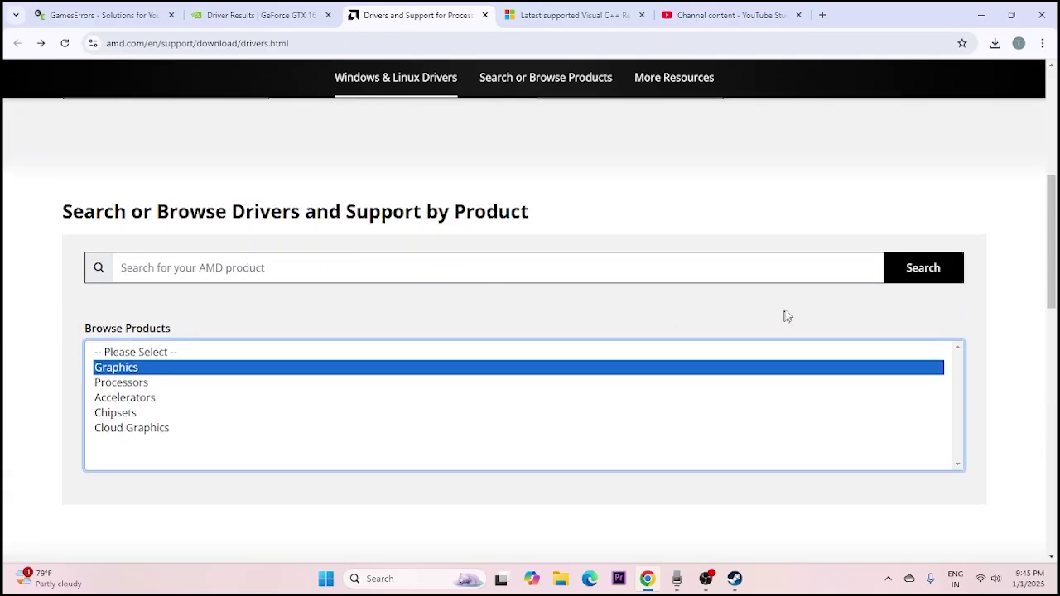
click(911, 276)
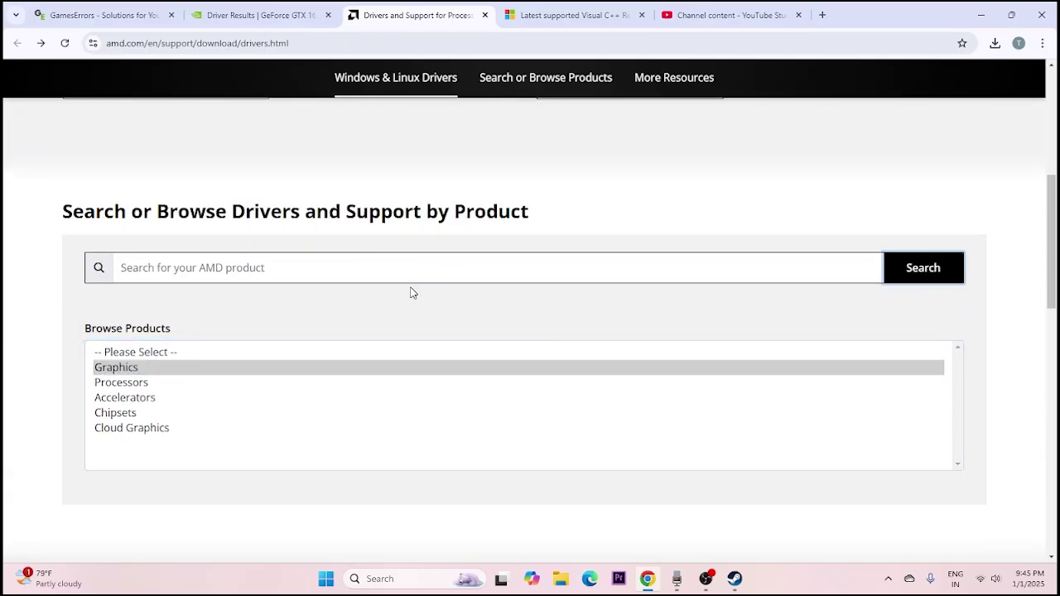
click(134, 367)
scroll(310, 308, down, 4)
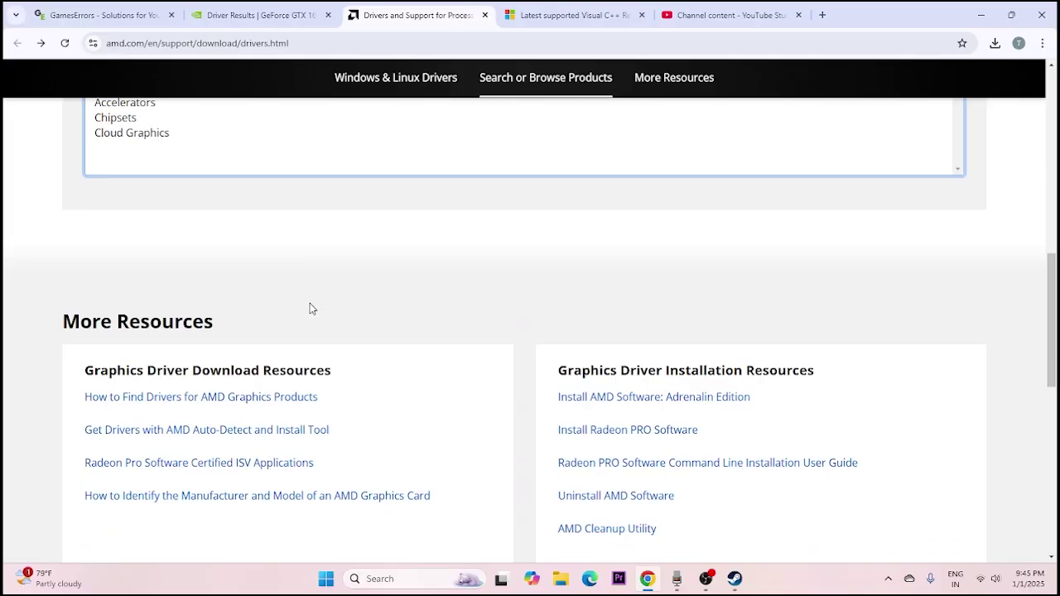